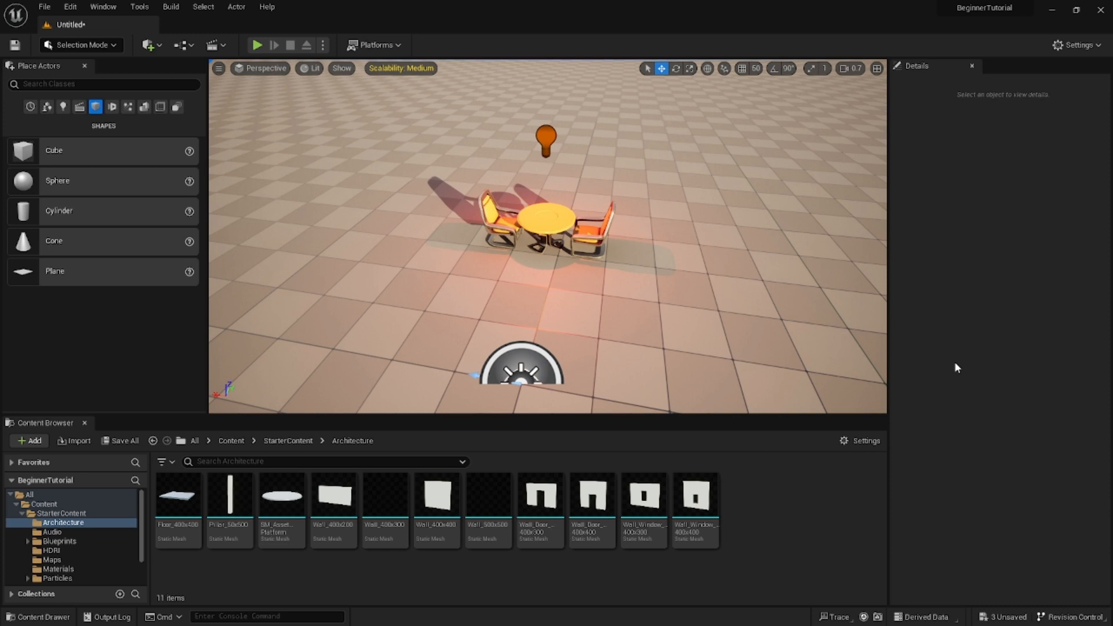
right_click_drag(513, 205, 488, 178)
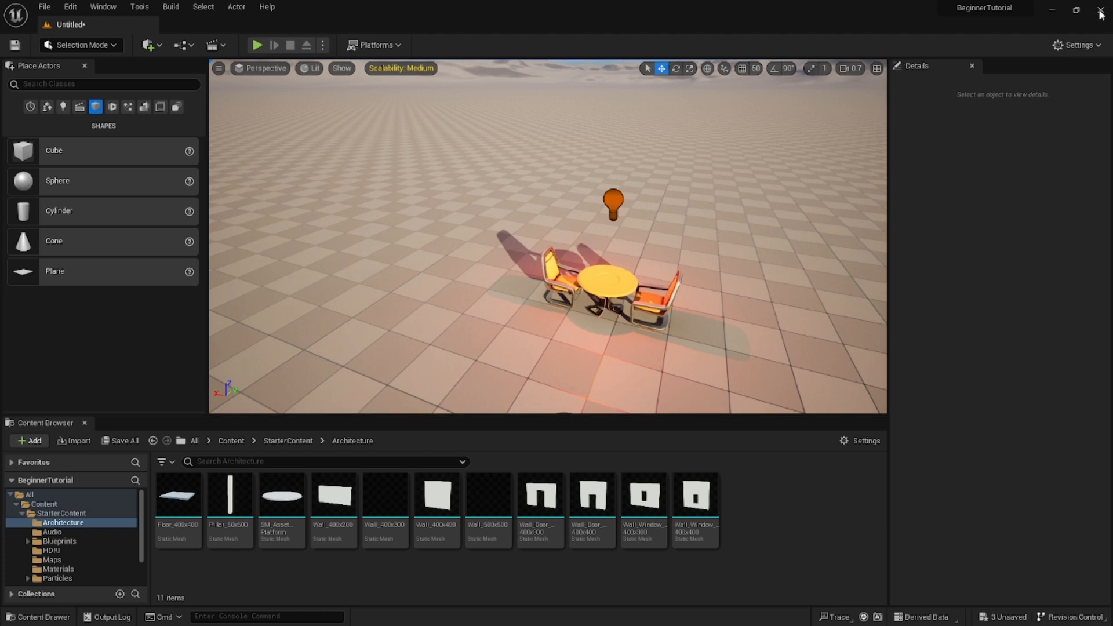
left_click(1101, 13)
left_click(585, 447)
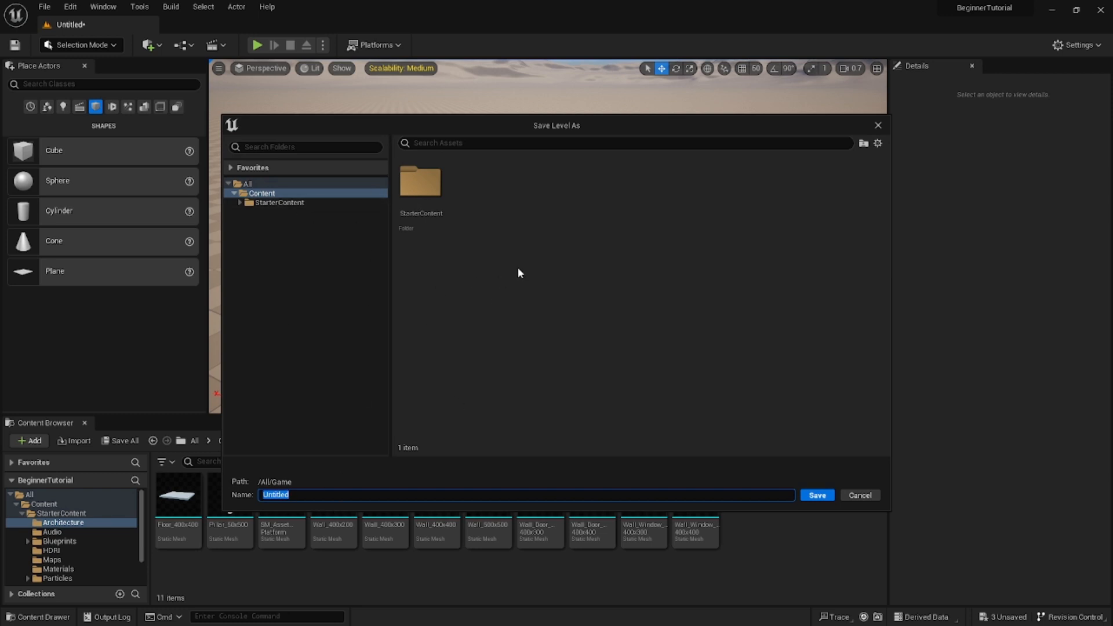
mouse_move(581, 127)
left_mouse_down()
mouse_move(1112, 261)
mouse_move(861, 158)
mouse_move(577, 142)
left_mouse_up()
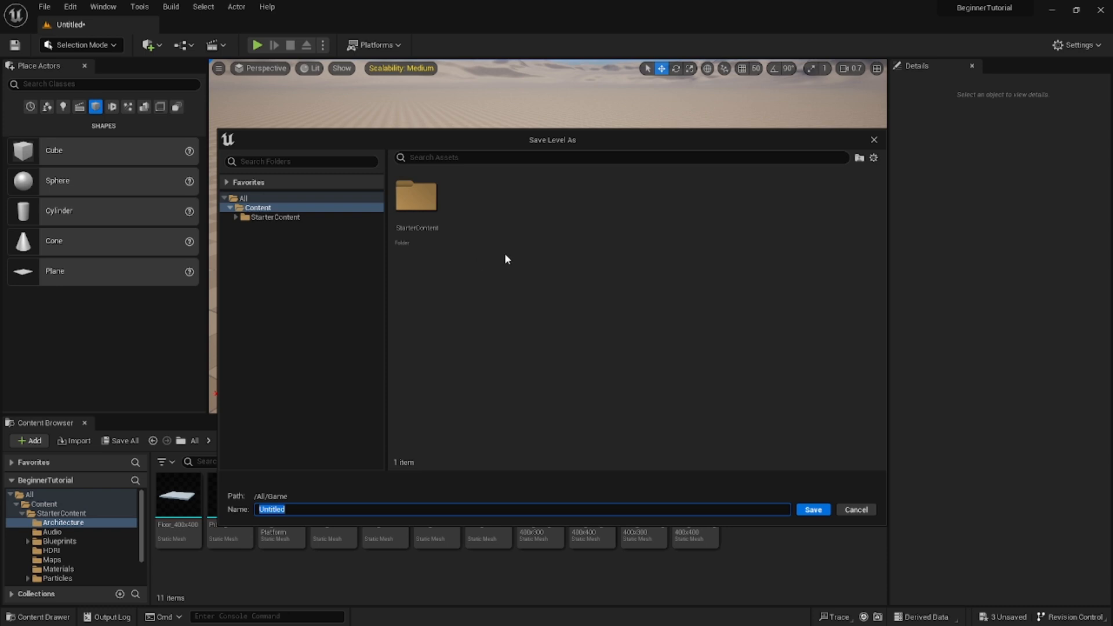
left_click(877, 140)
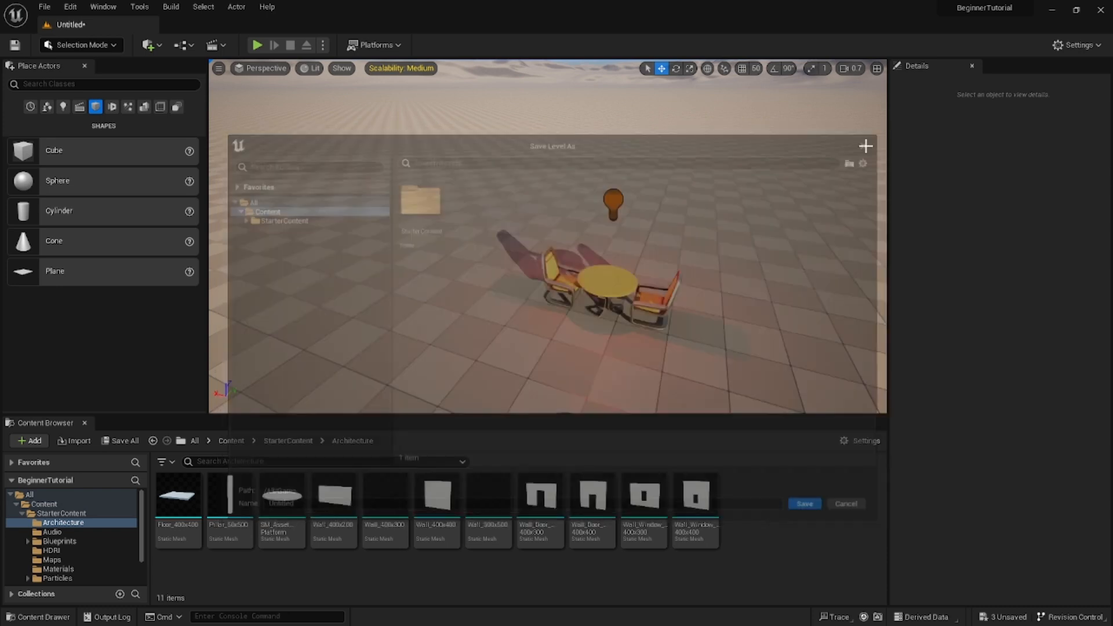
Save the current level in the Content folder under the name TutorialMap
left_click(98, 504)
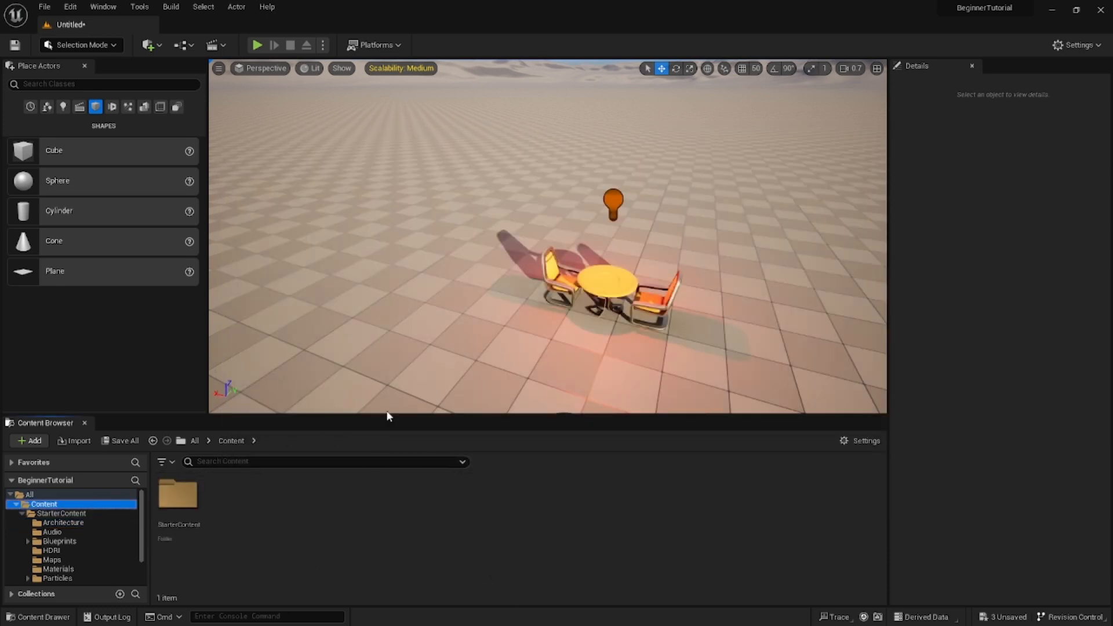
key("ctrl+s")
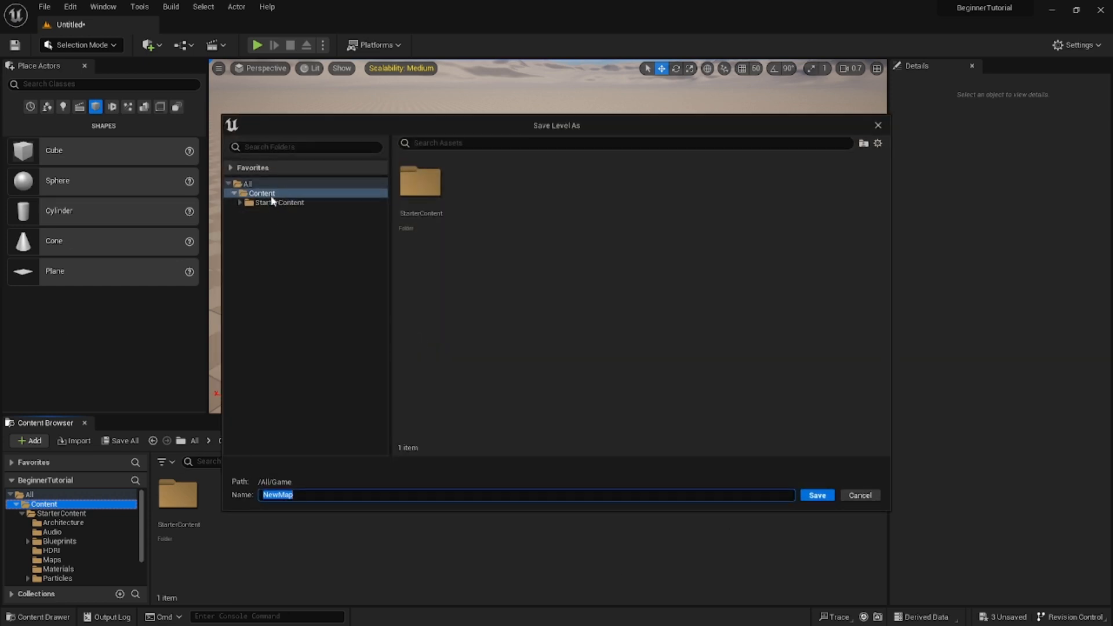
left_click(354, 193)
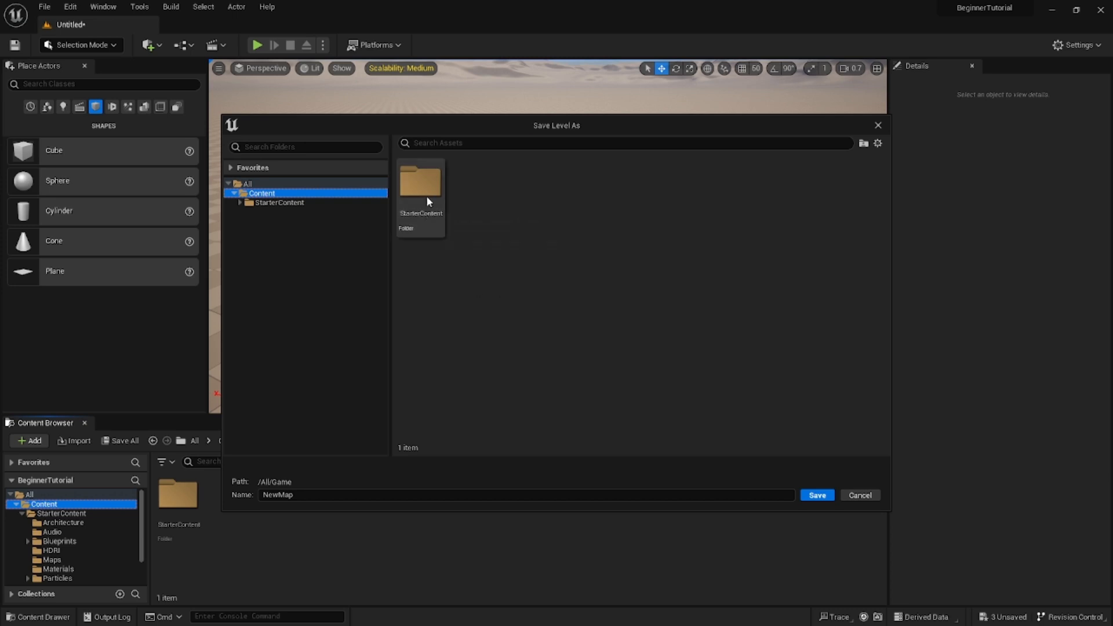
left_click(295, 497)
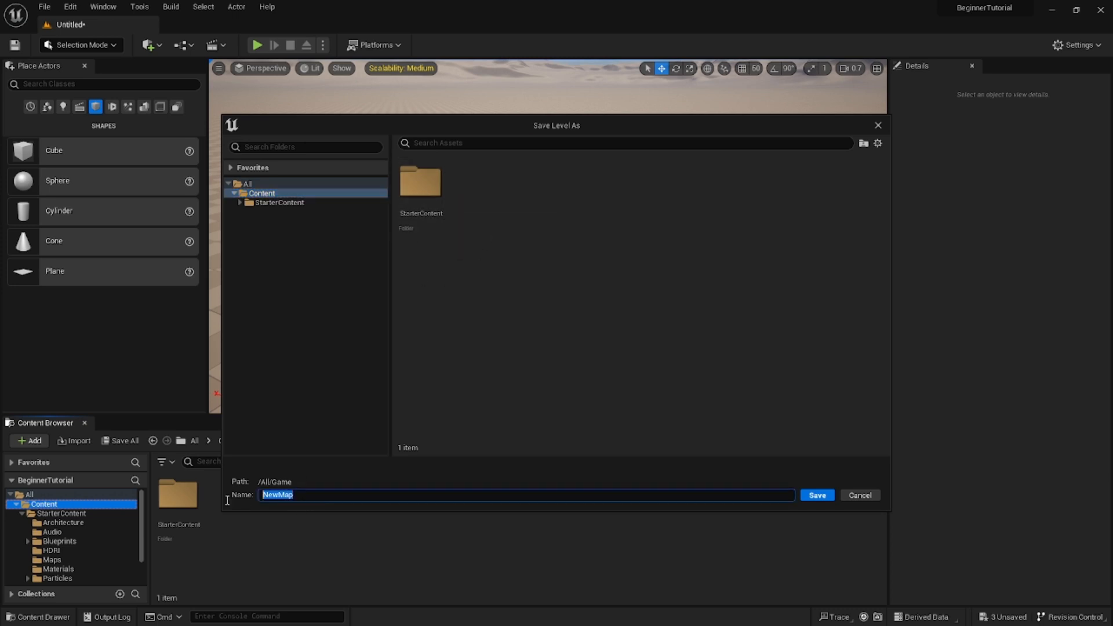
type("TutorialMap")
key("Return")
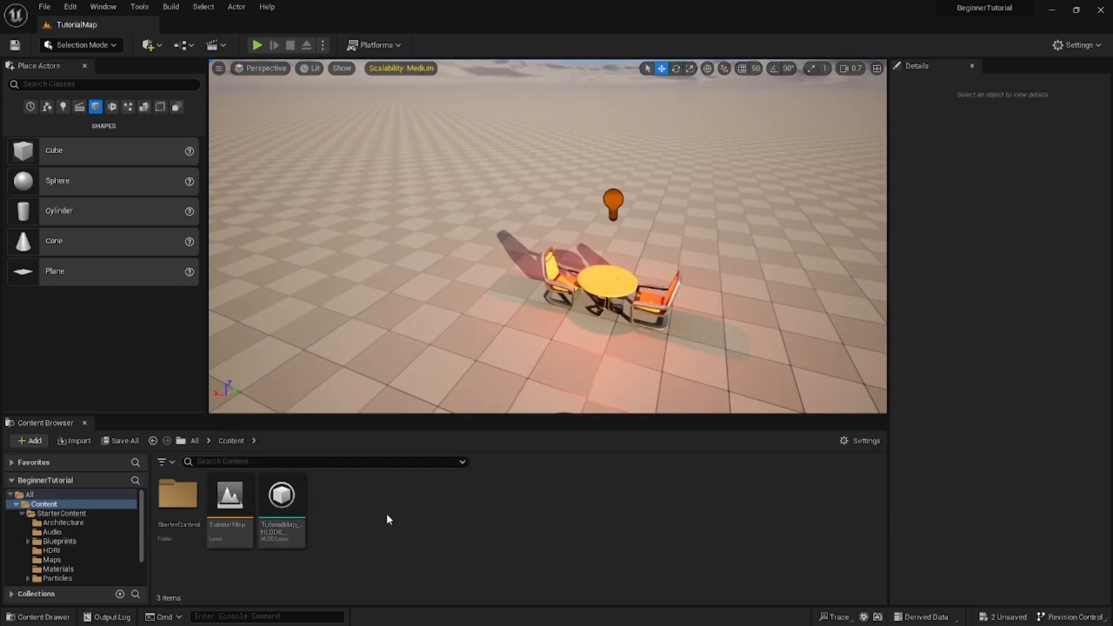
right_click_drag(463, 246, 499, 236)
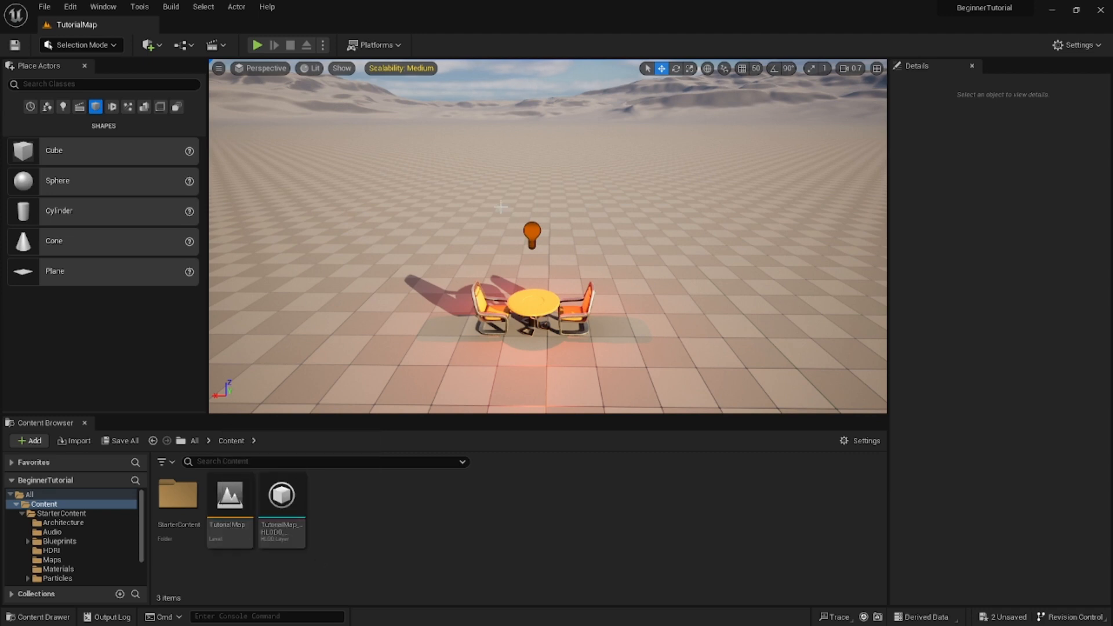
right_click_drag(494, 217, 489, 249)
key("w")
key("a")
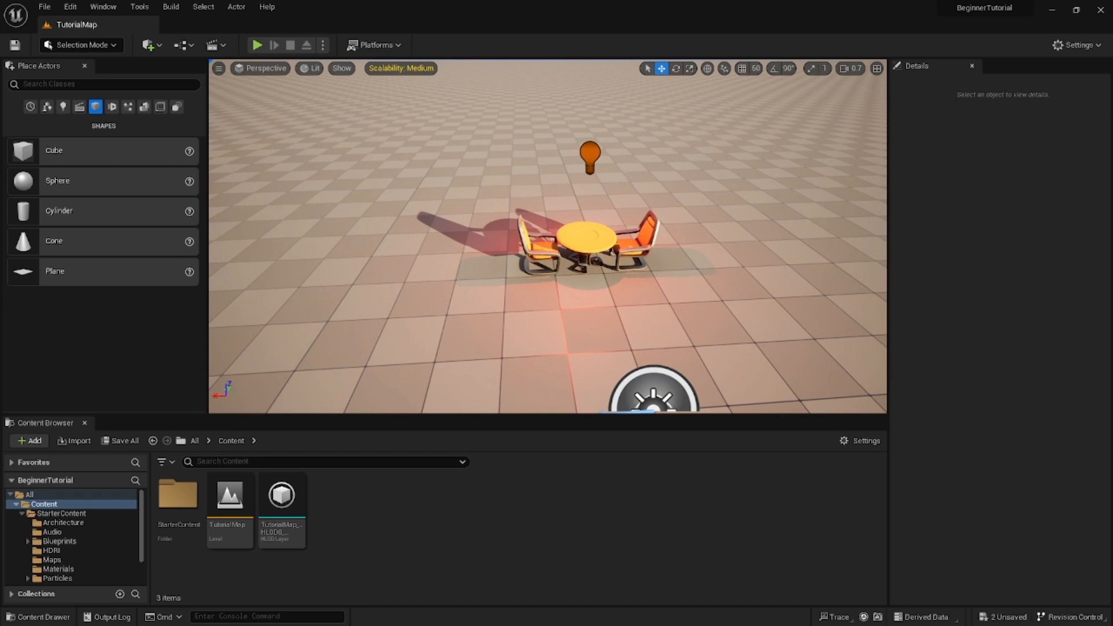
scroll(630, 172, "down", 3)
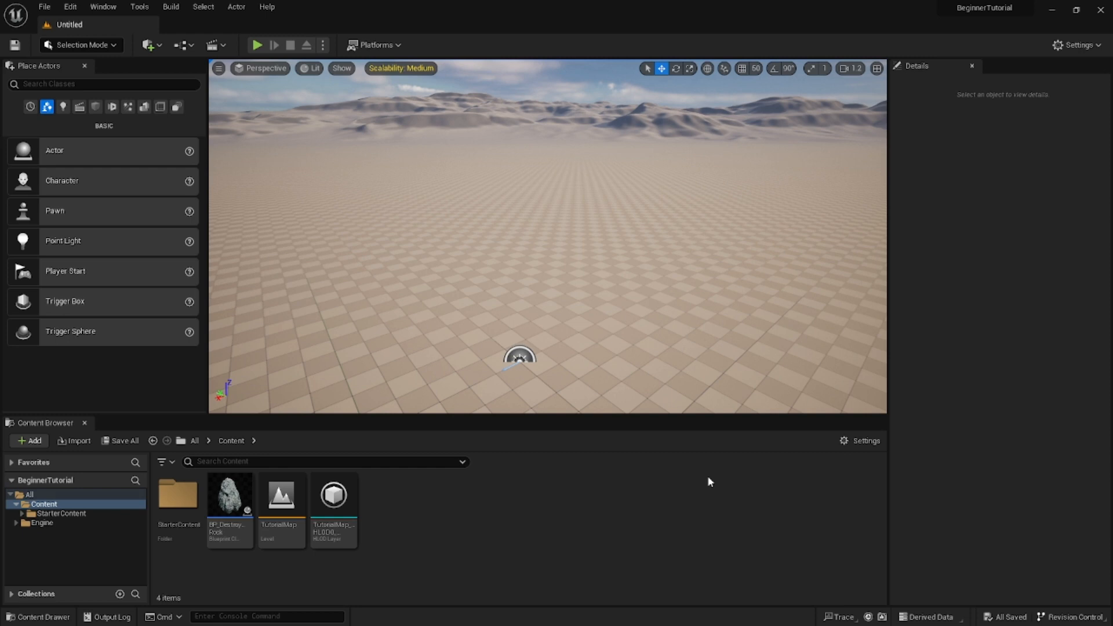
Open the saved TutorialMap level from the Content folder
right_click_drag(503, 280, 267, 244)
key("d")
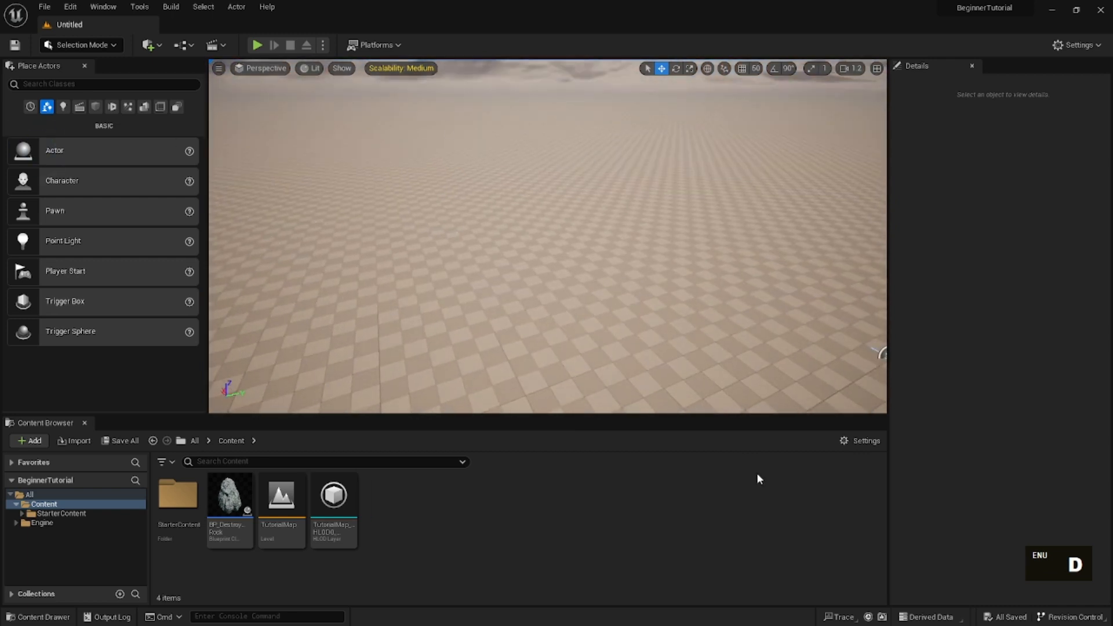
key("w")
right_click_drag(442, 249, 503, 351)
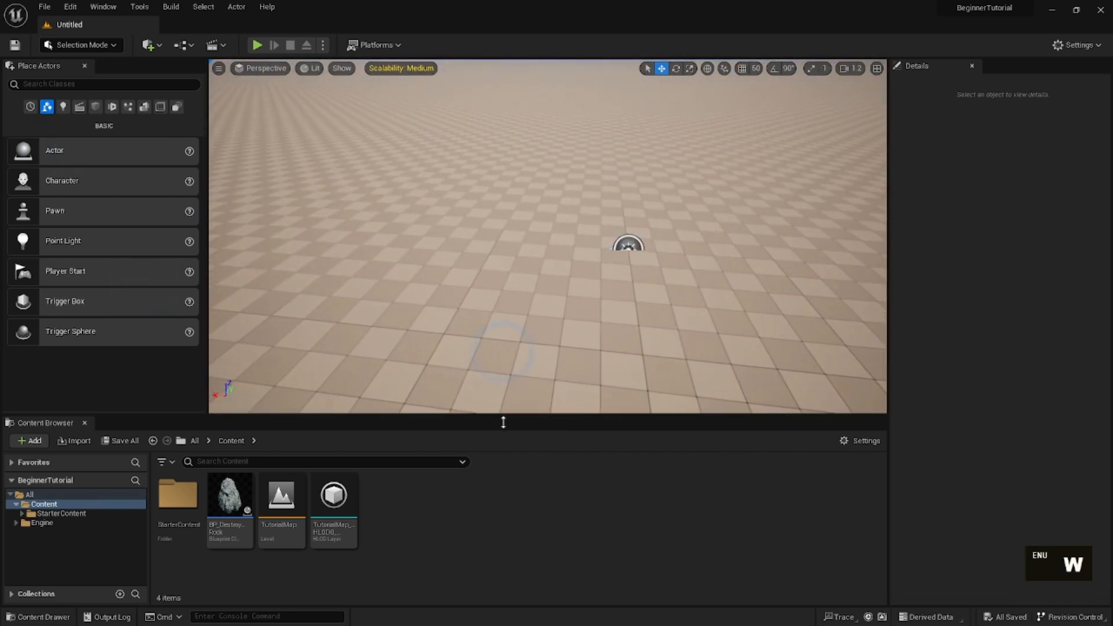
double_click(281, 510)
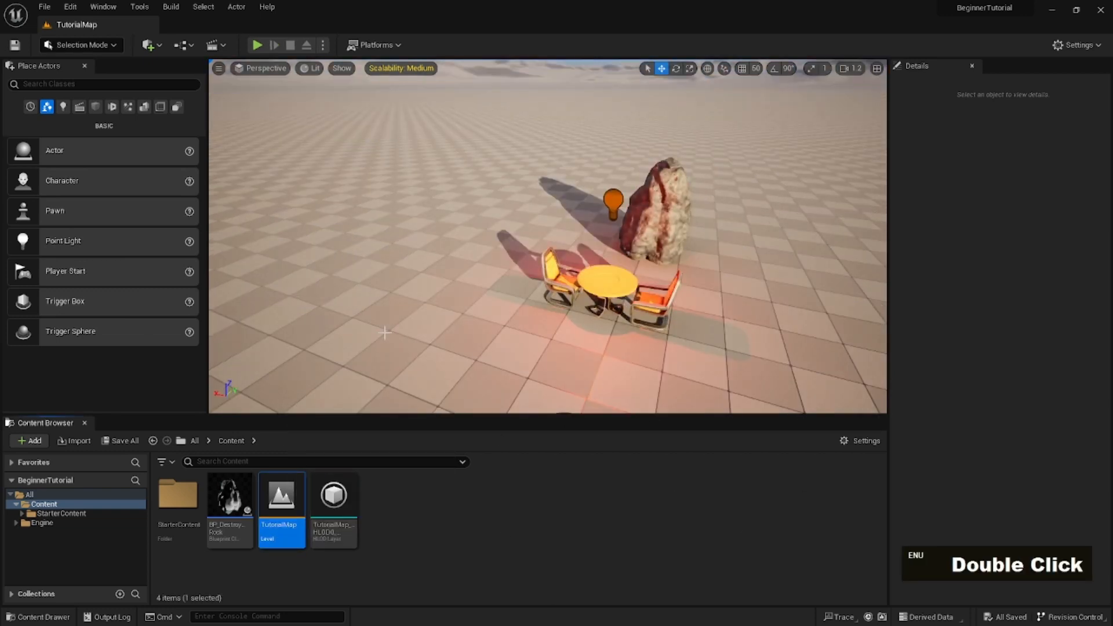
right_click_drag(461, 309, 490, 312)
key("s")
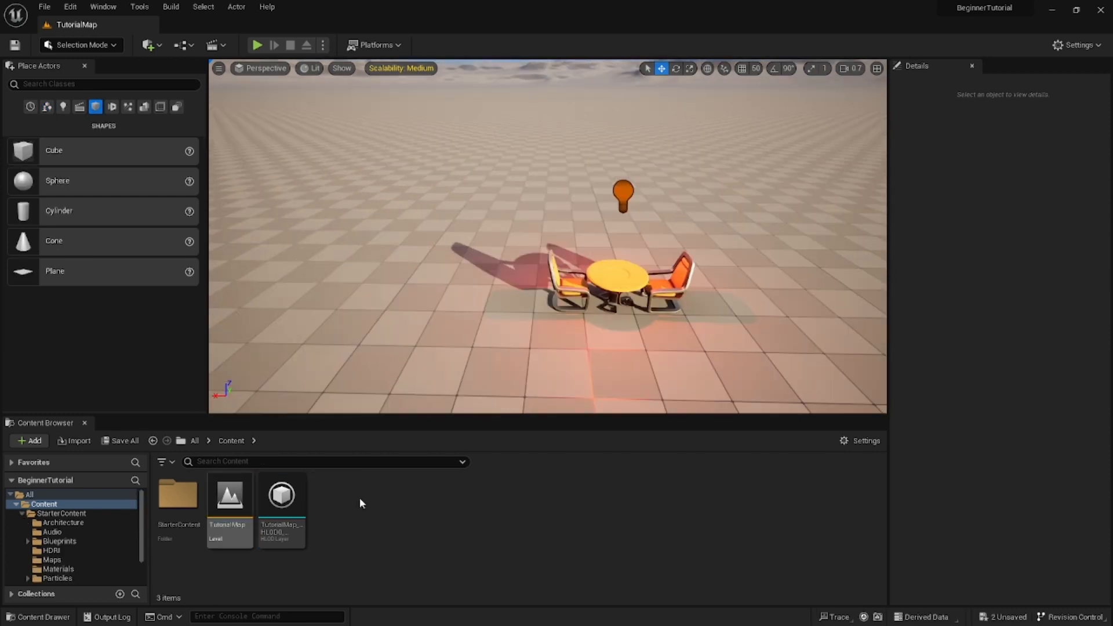
Examine the assets available in the StarterContent Blueprints and Props folders
left_click(81, 540)
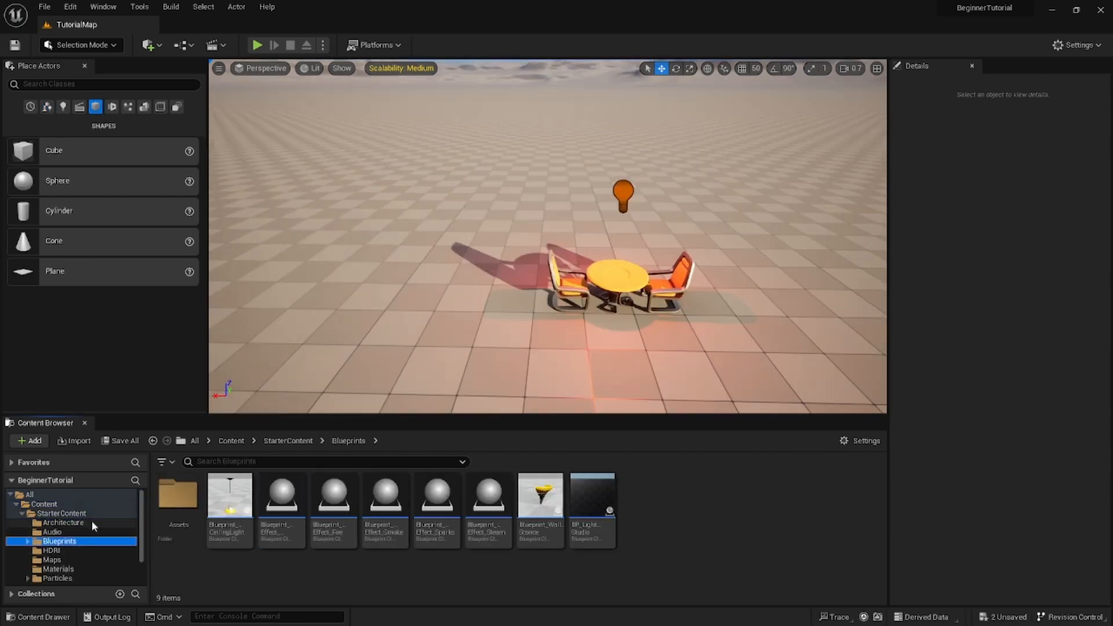
scroll(82, 545, "down", 2)
left_click(79, 551)
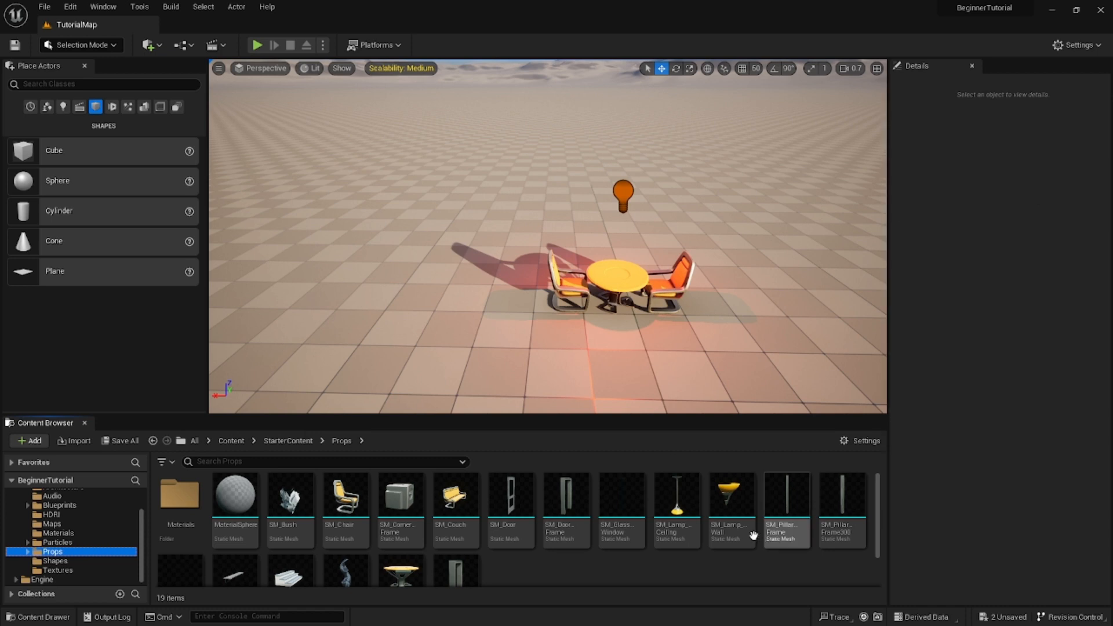
scroll(586, 550, "down", 2)
left_click(581, 547)
scroll(579, 542, "up", 2)
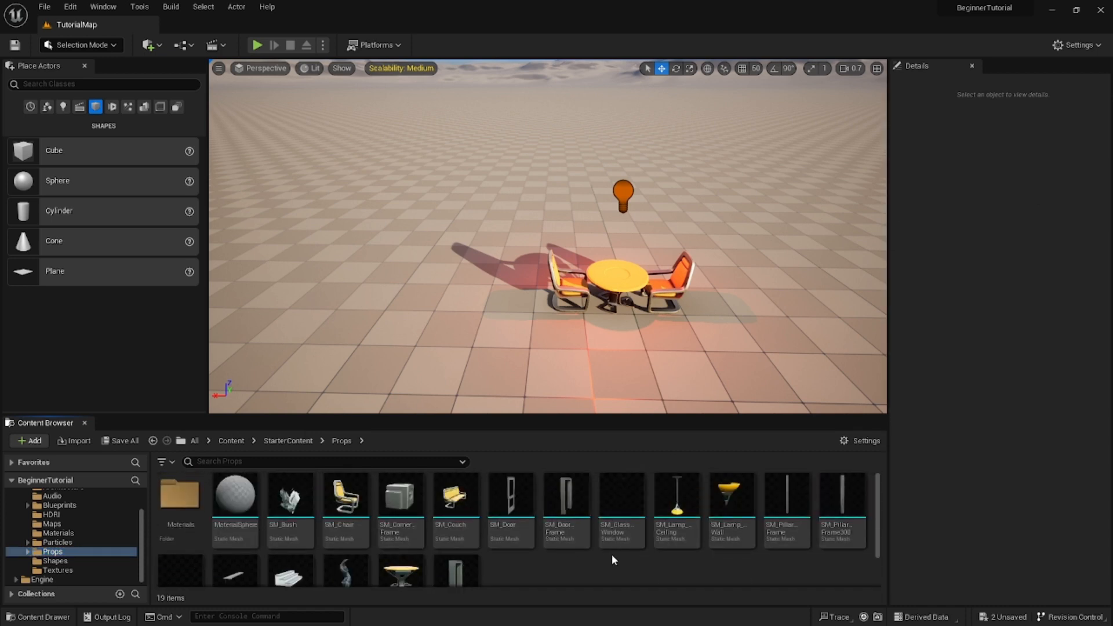
scroll(532, 562, "down", 2)
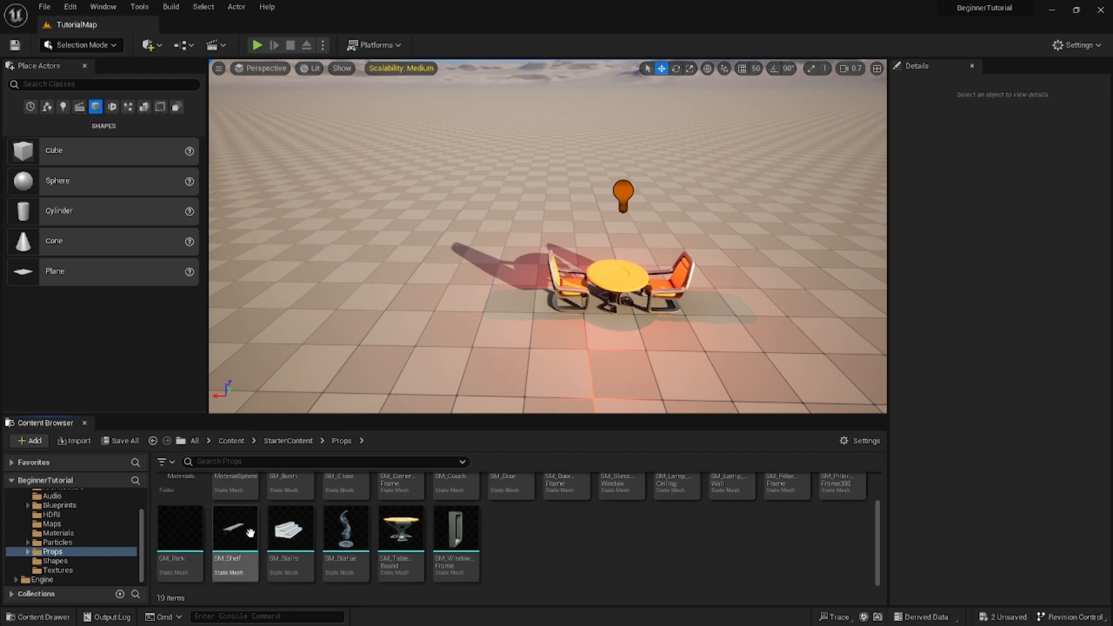
scroll(604, 553, "up", 2)
scroll(78, 552, "up", 3)
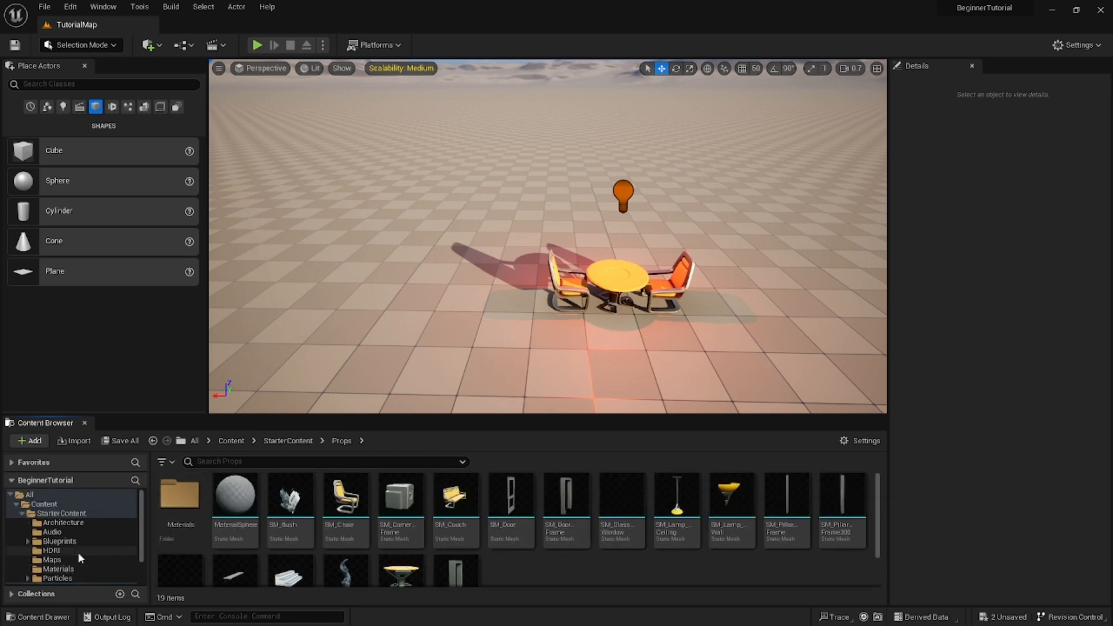
Place the SM_Rock mesh from the StarterContent Props folder on the floor near the table and chairs
left_click(67, 513)
left_click(44, 504)
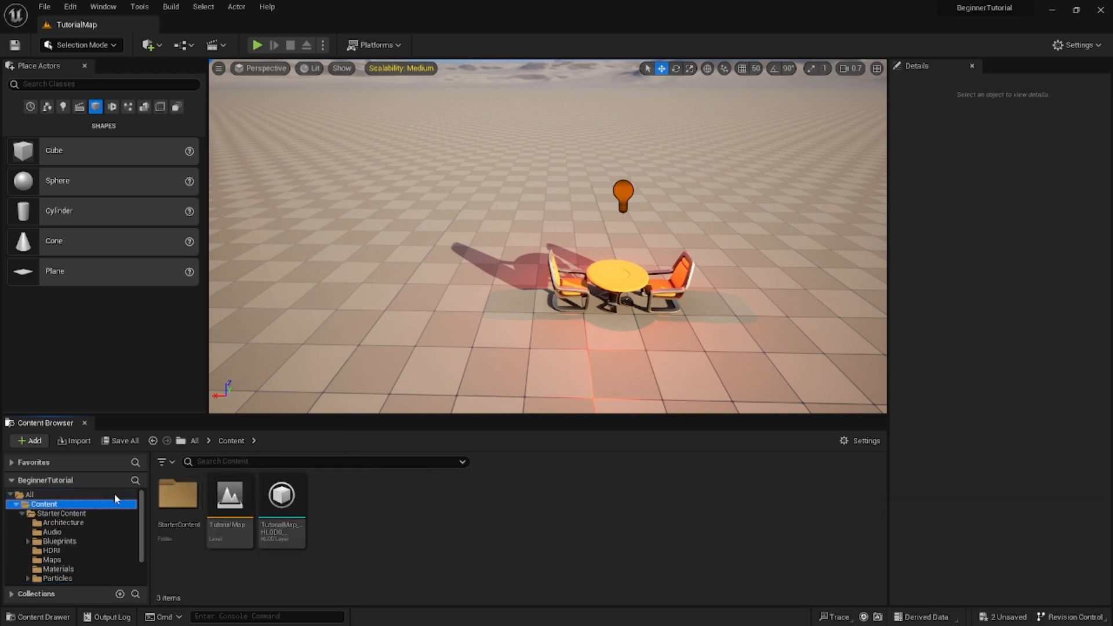
double_click(181, 506)
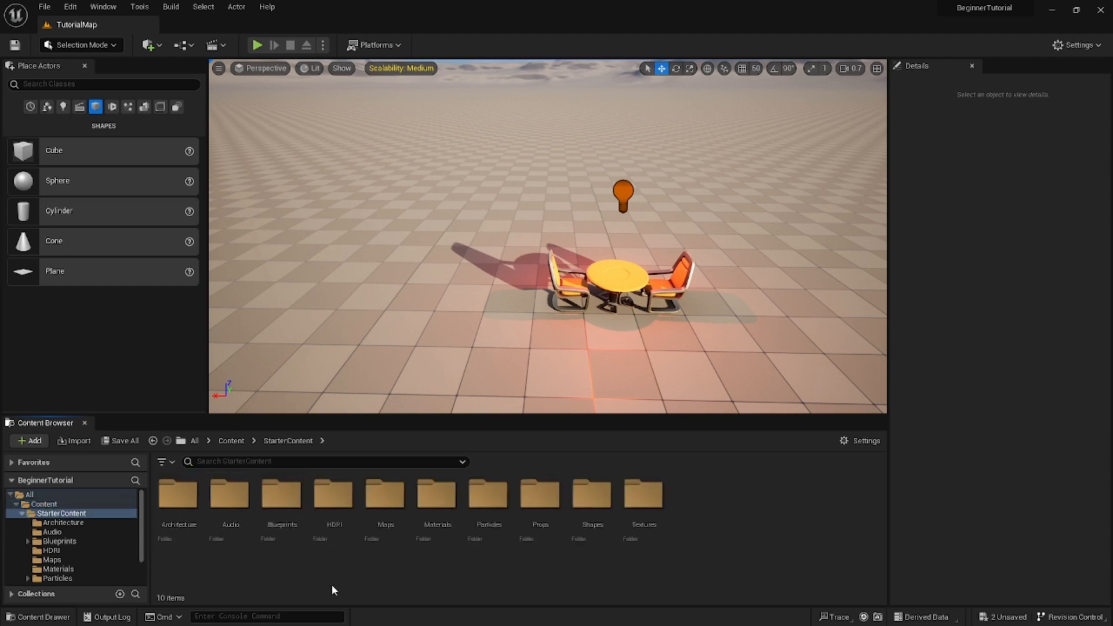
double_click(557, 531)
scroll(555, 540, "down", 2)
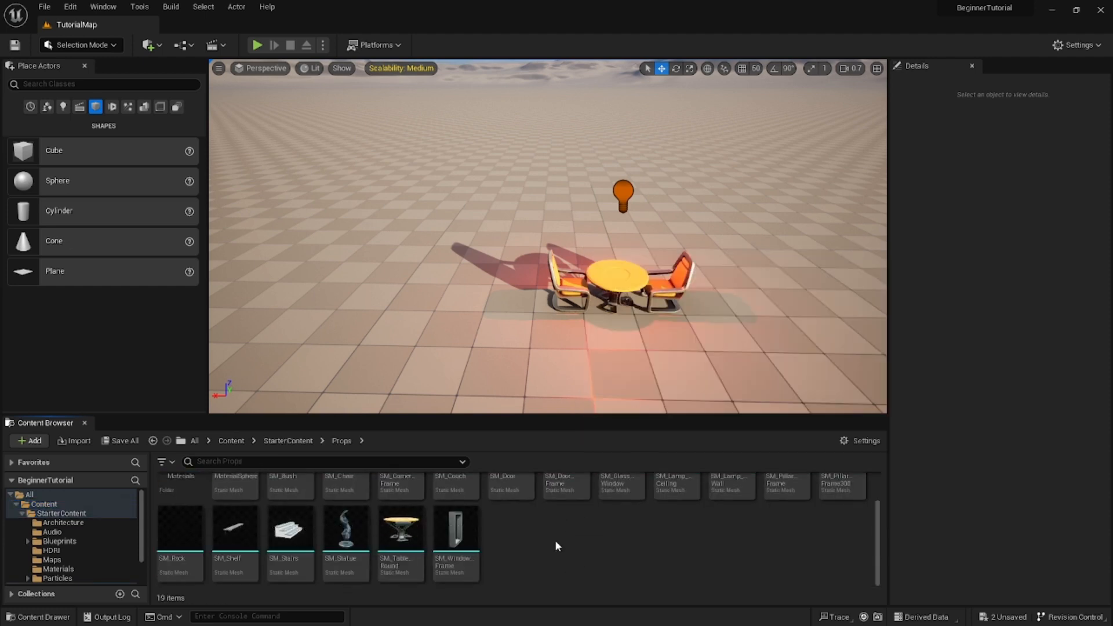
left_click_drag(178, 560, 592, 235)
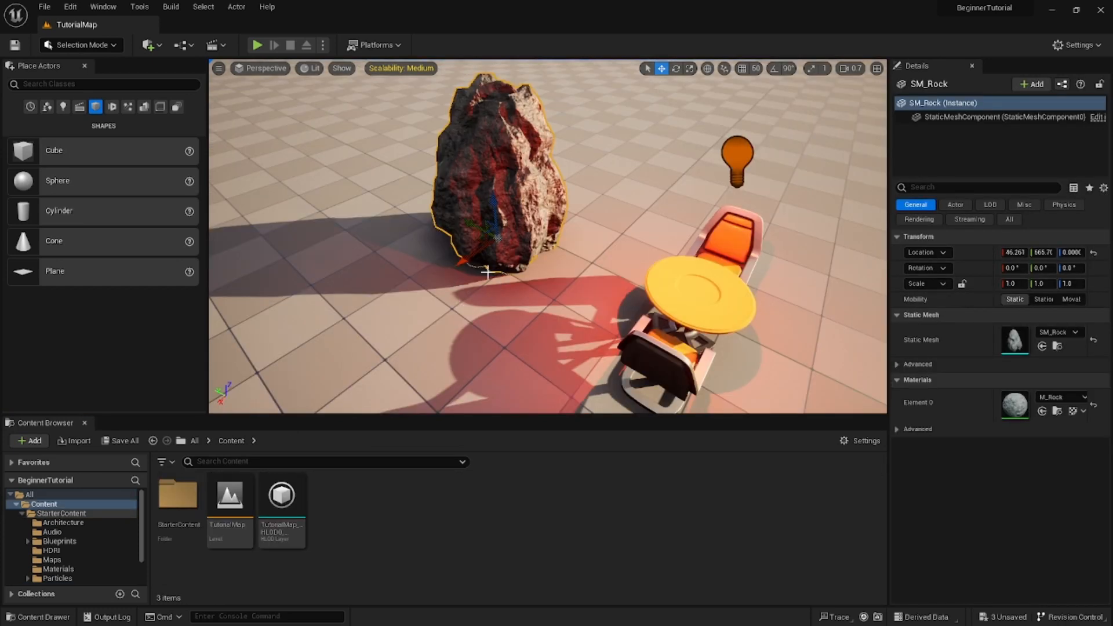
Create a Blueprint Class in the Content folder with Actor as its parent class and name it BP_DestroyRock
right_click_drag(494, 290, 544, 261)
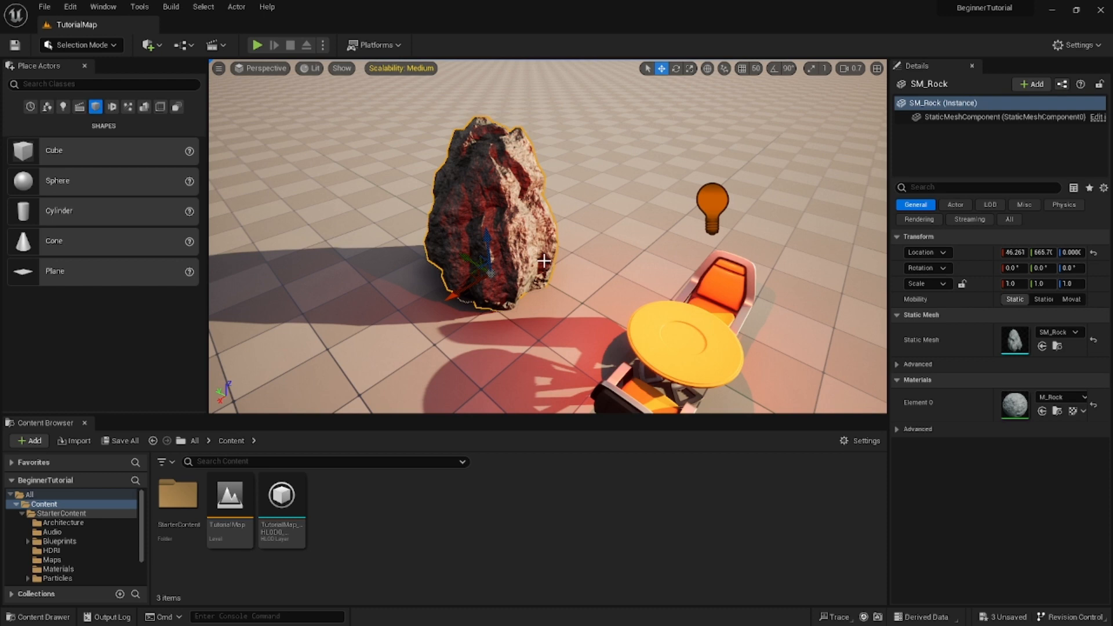
left_click(58, 504)
right_click(417, 510)
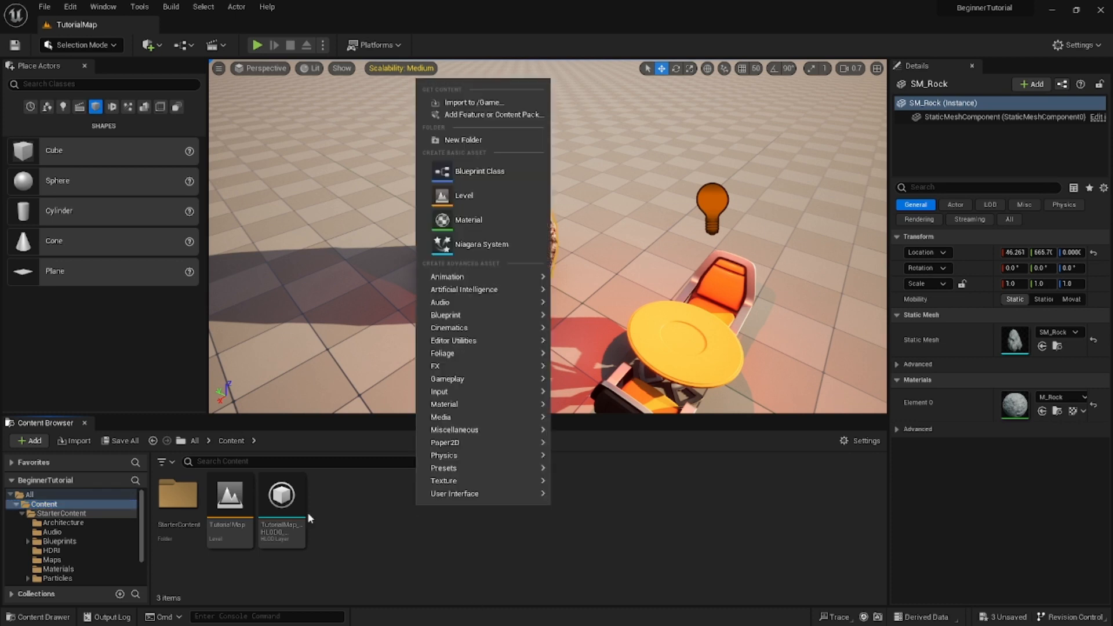
left_click(502, 174)
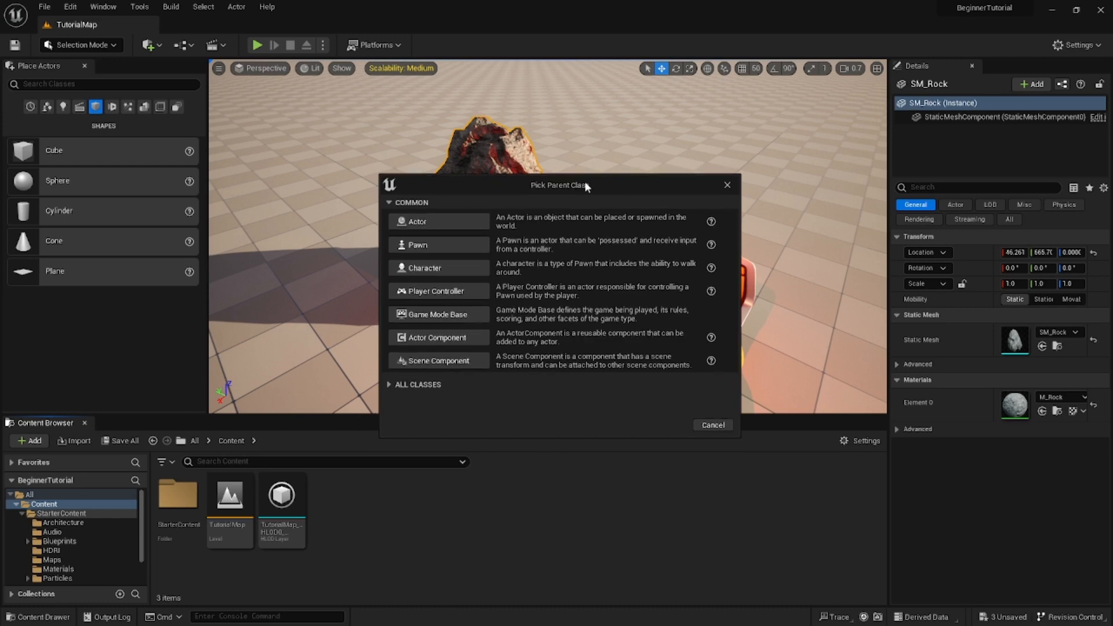
left_click_drag(584, 186, 588, 177)
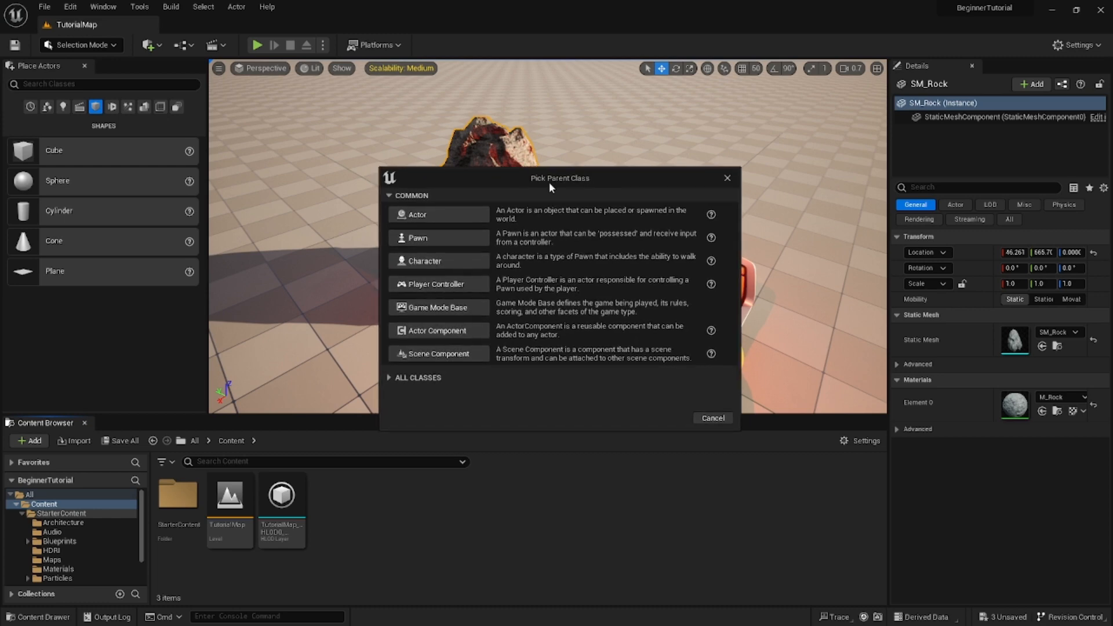
left_click(439, 215)
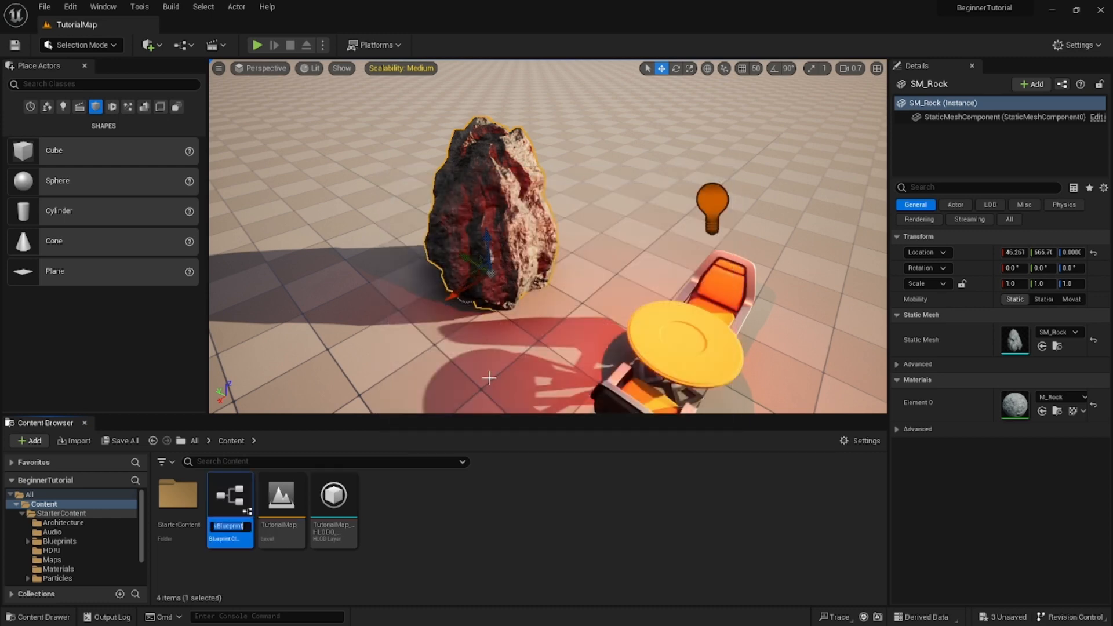
type("Bp")
type("_Destro")
type("y")
type("Rock")
key("Return")
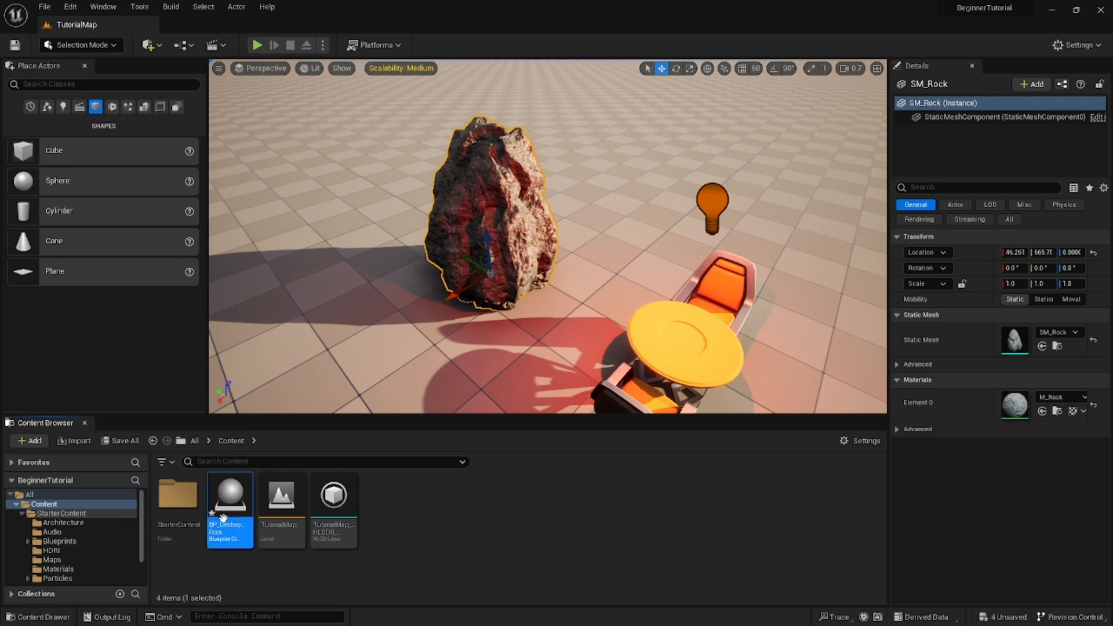
Open BP_DestroyRock for editing and close its Components, My Blueprint and Details panels
double_click(235, 541)
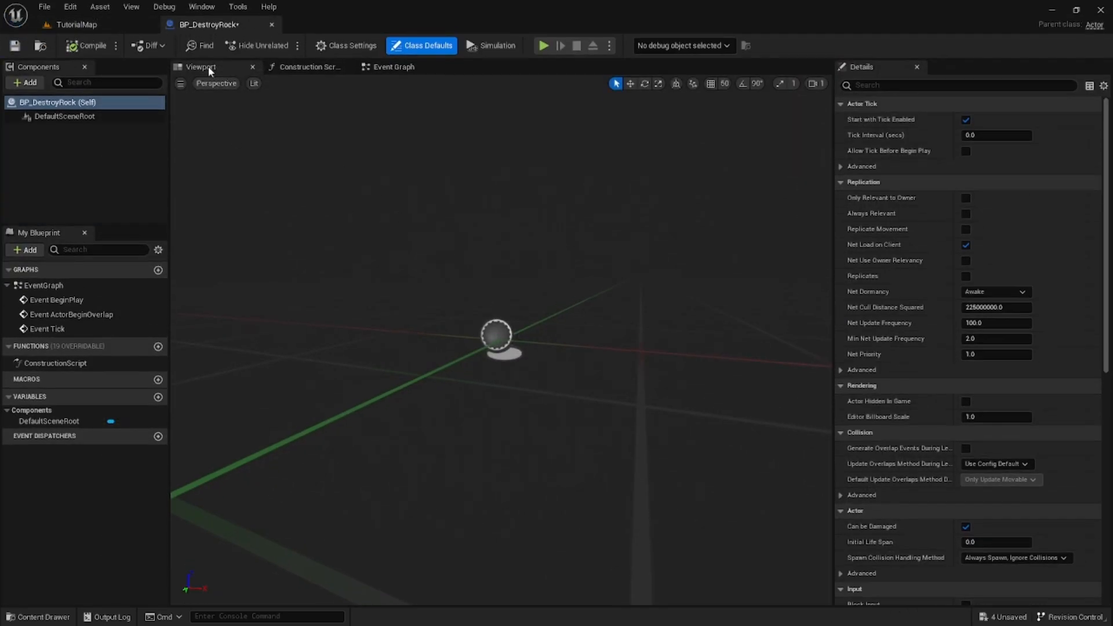
left_click(84, 66)
left_click(84, 66)
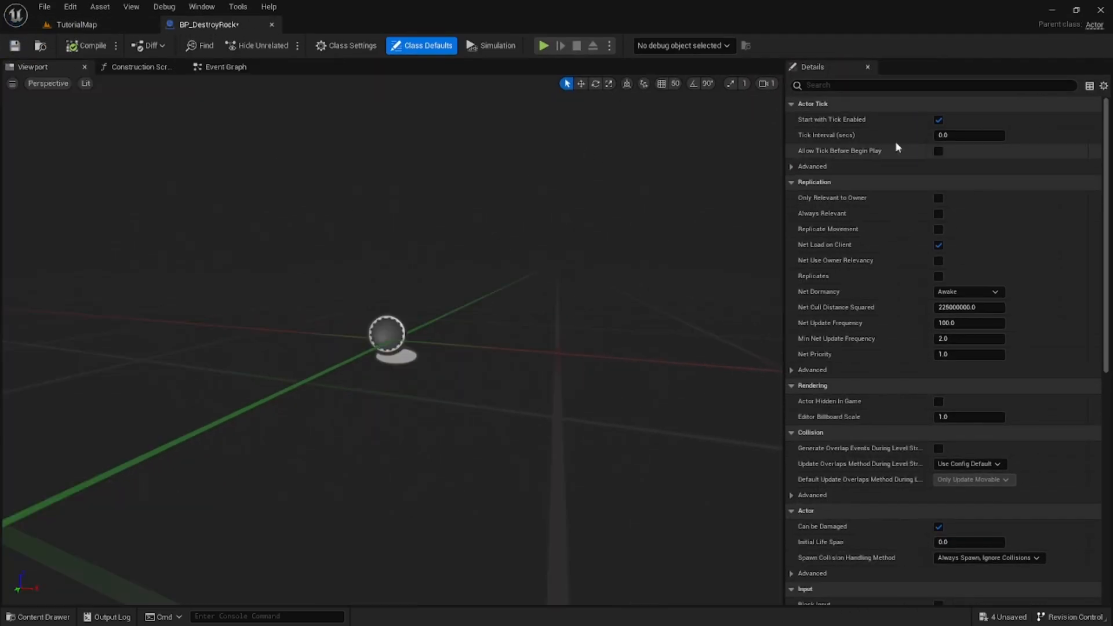
left_click(867, 67)
Save the BP_DestroyRock blueprint
right_click_drag(364, 272, 570, 290)
key("ctrl+s")
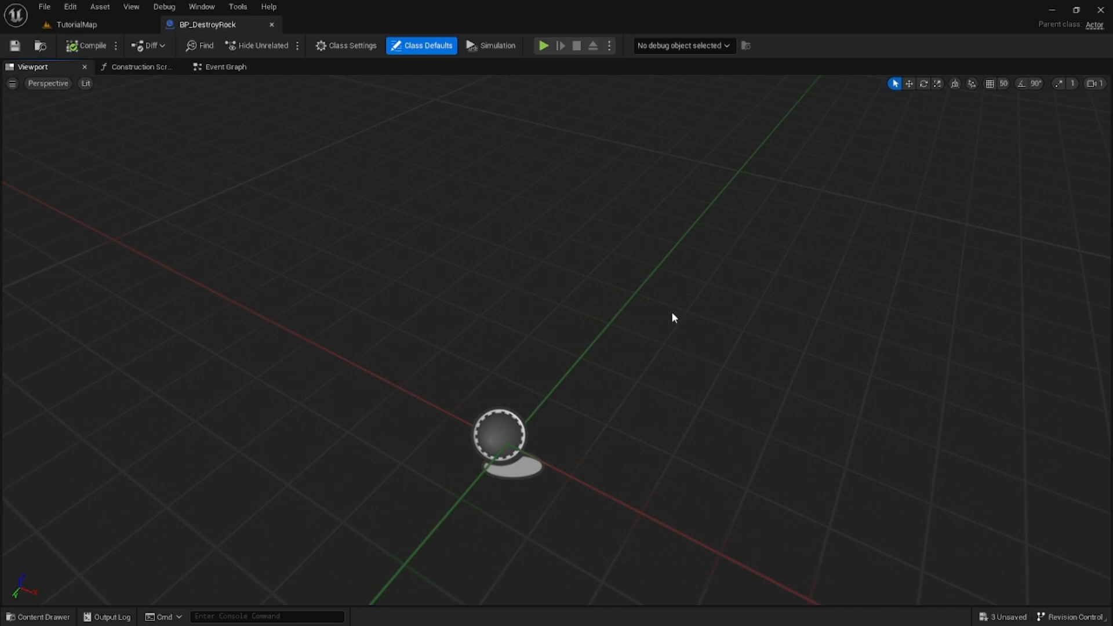
right_click_drag(323, 422, 623, 219)
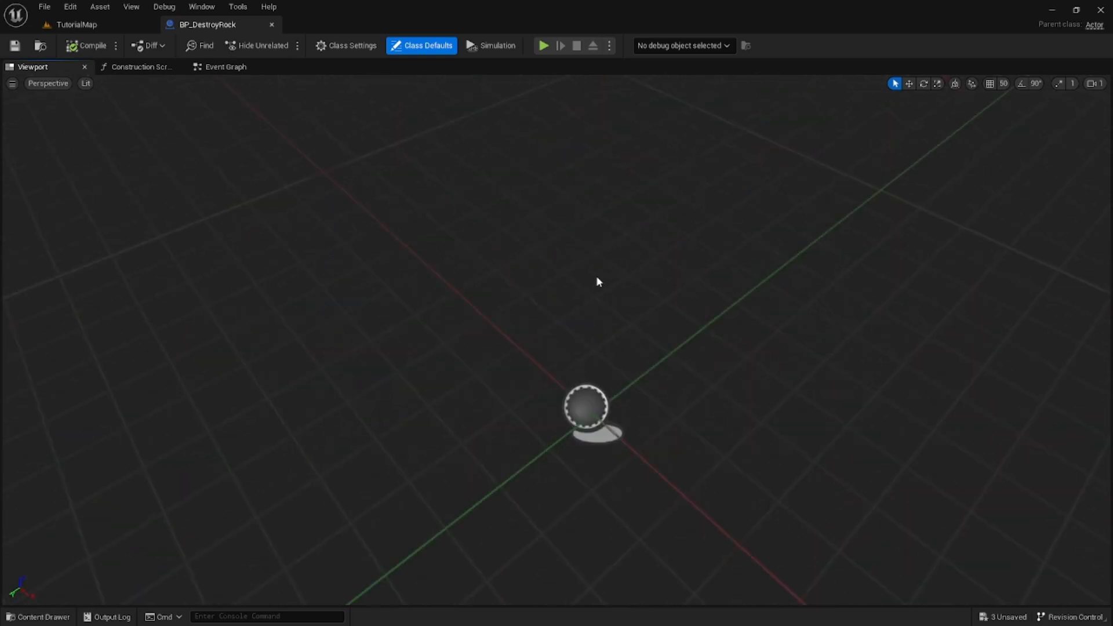
Show the Components panel again in the BP_DestroyRock blueprint editor
right_click_drag(599, 281, 590, 275)
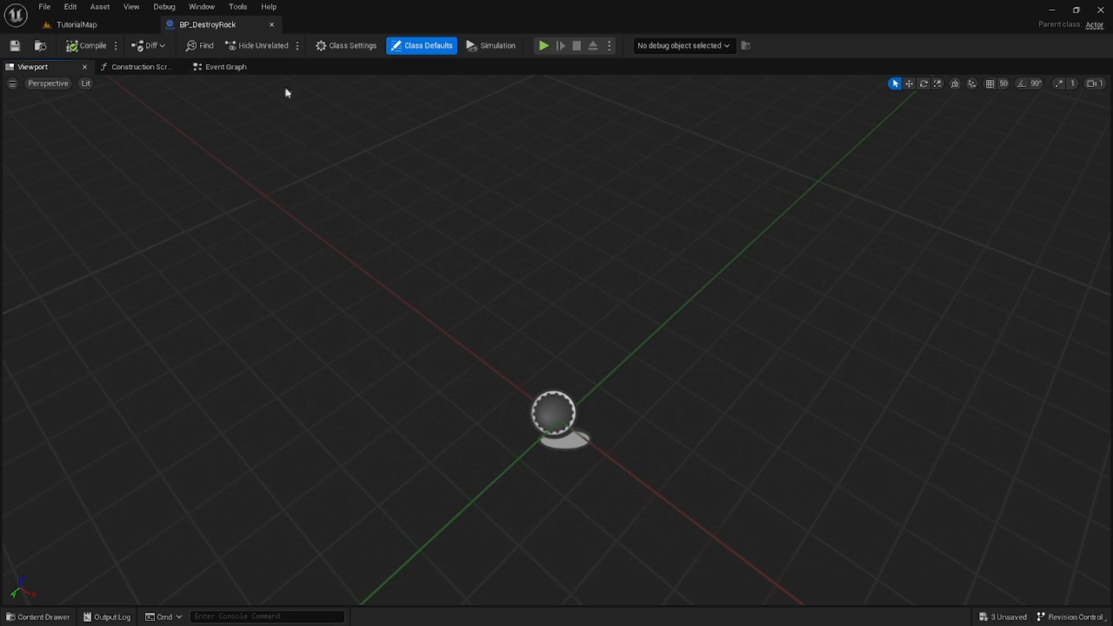
left_click(203, 7)
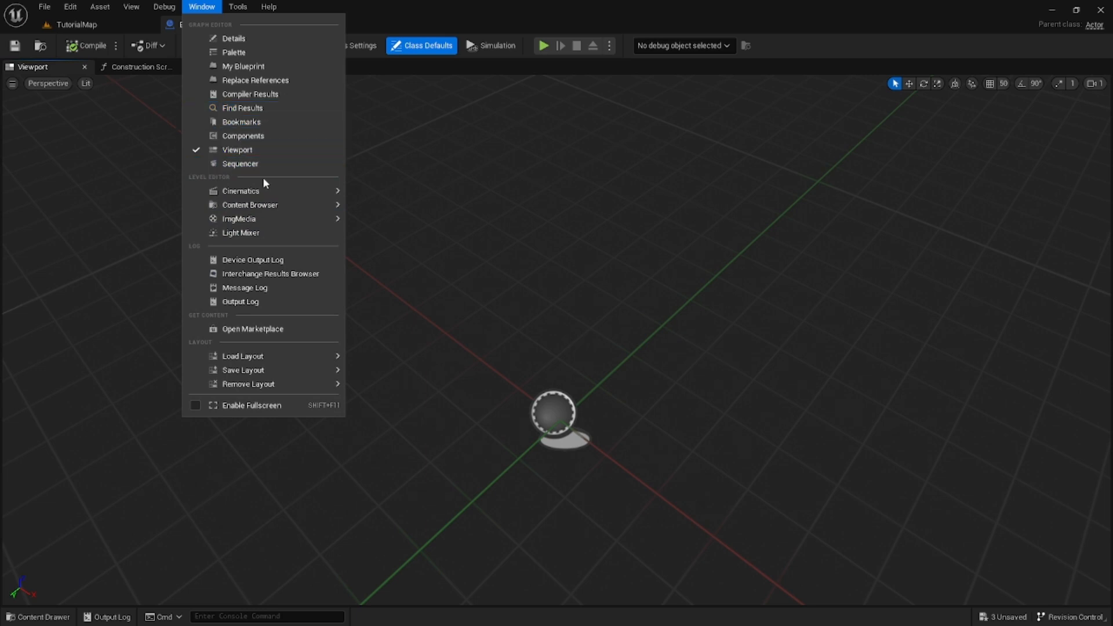
left_click(249, 137)
Add a Static Mesh component under DefaultSceneRoot in BP_DestroyRock and compile the blueprint
left_click(58, 116)
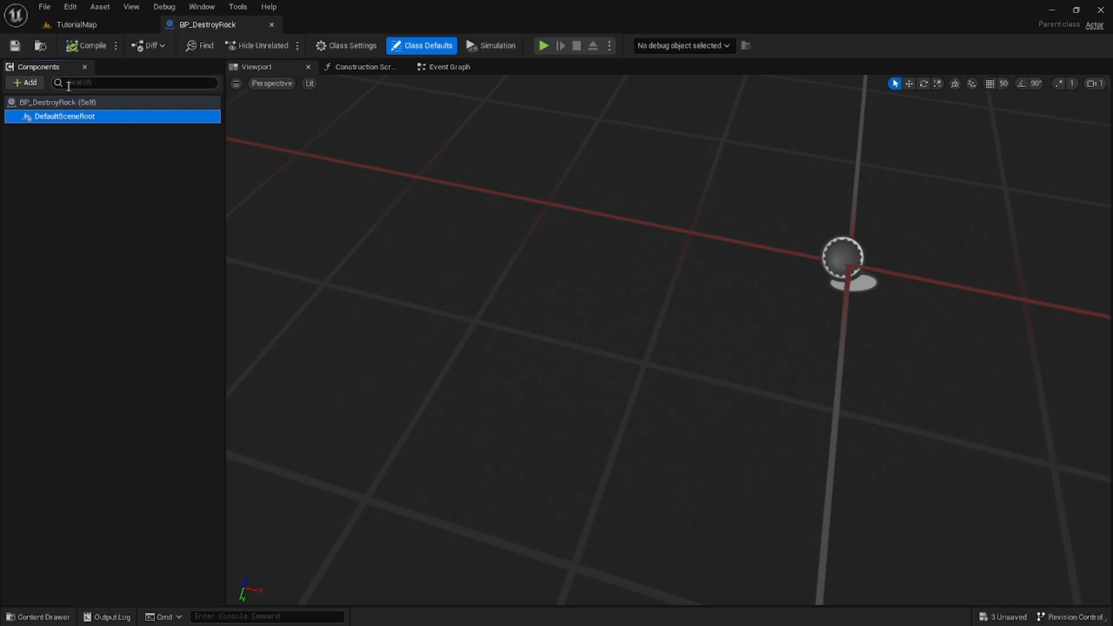
left_click(25, 82)
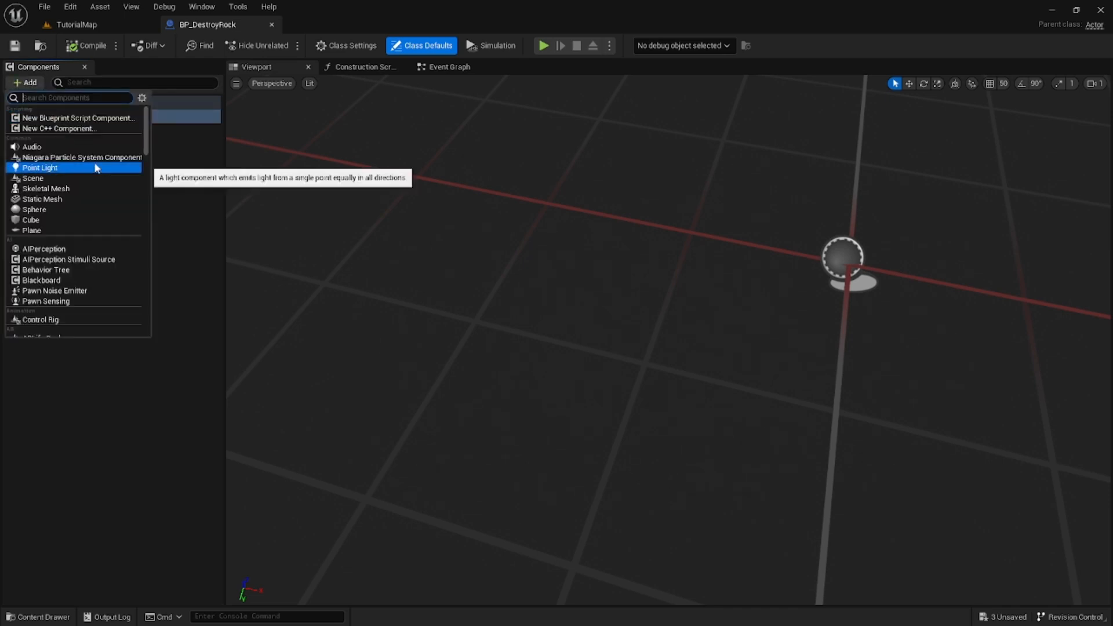
type("static mesh")
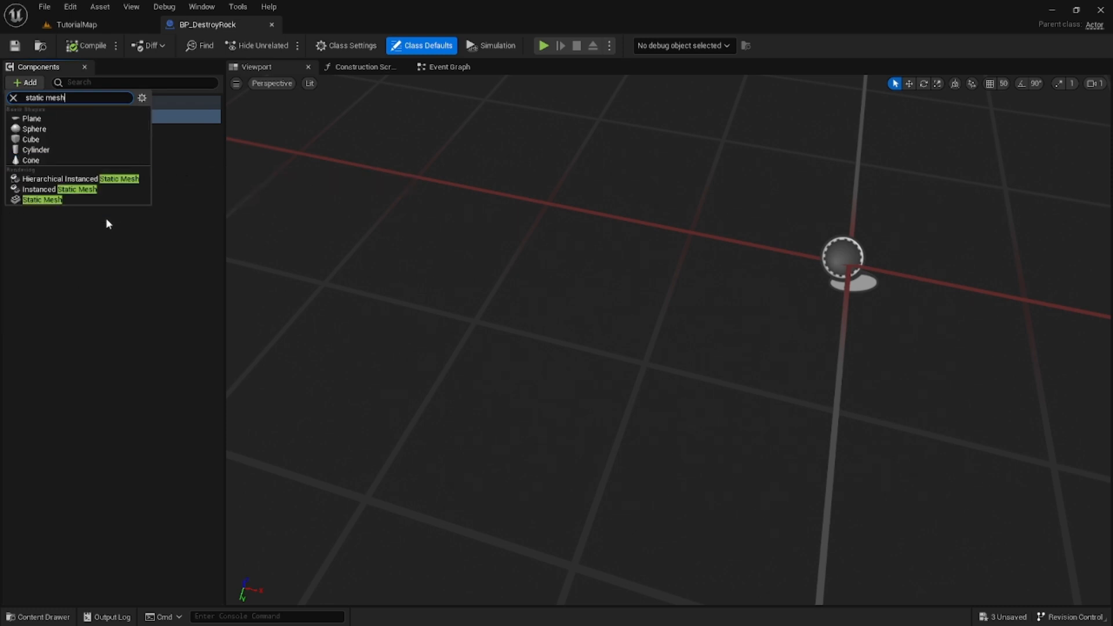
left_click(97, 201)
left_click(127, 201)
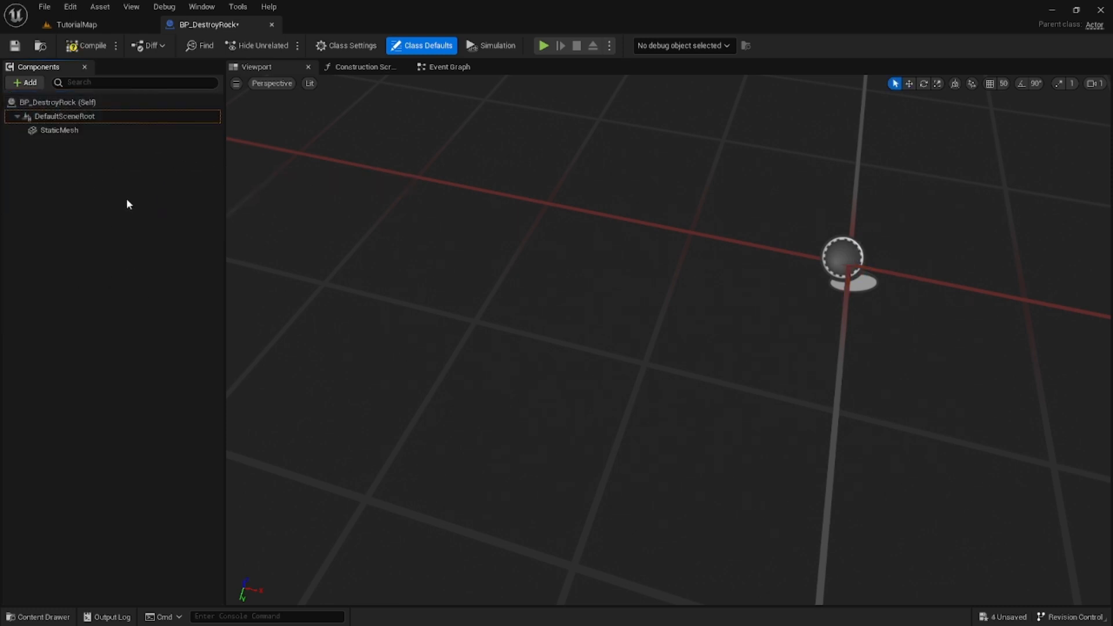
left_click(90, 117)
left_click(86, 45)
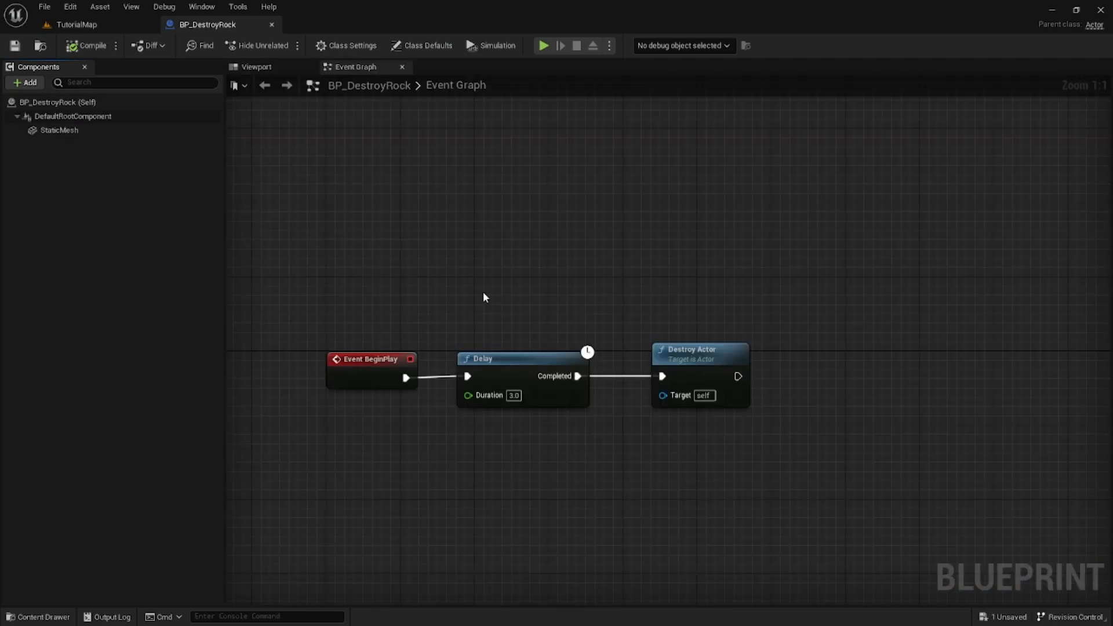
Make the StaticMesh component the root of BP_DestroyRock in place of the default root component
right_click_drag(443, 219, 642, 322)
right_click_drag(499, 270, 534, 263)
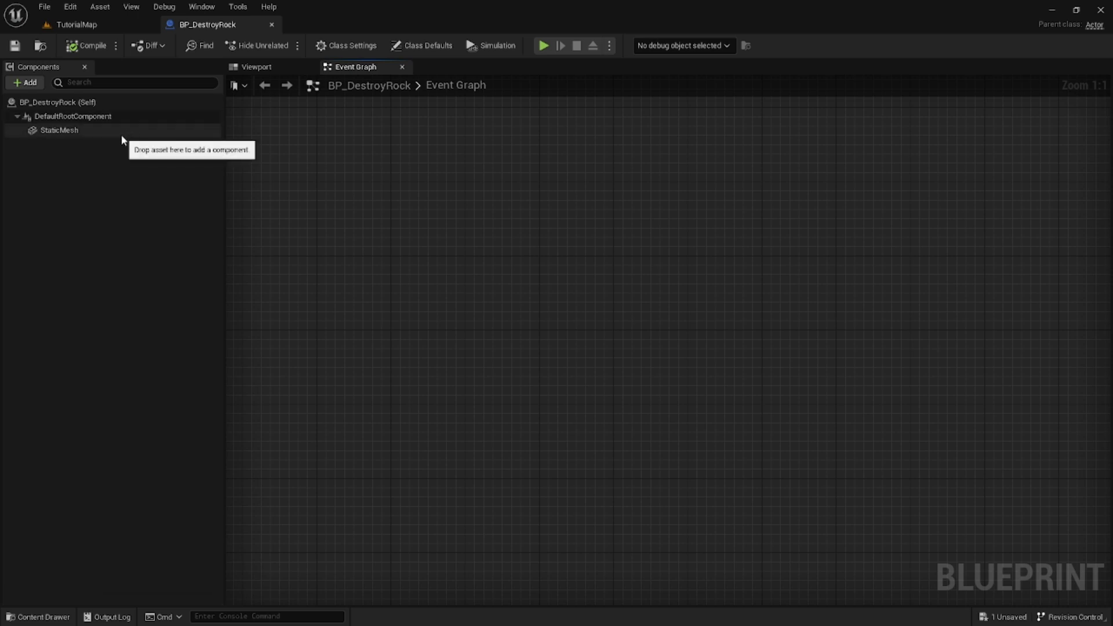
left_click_drag(115, 133, 82, 121)
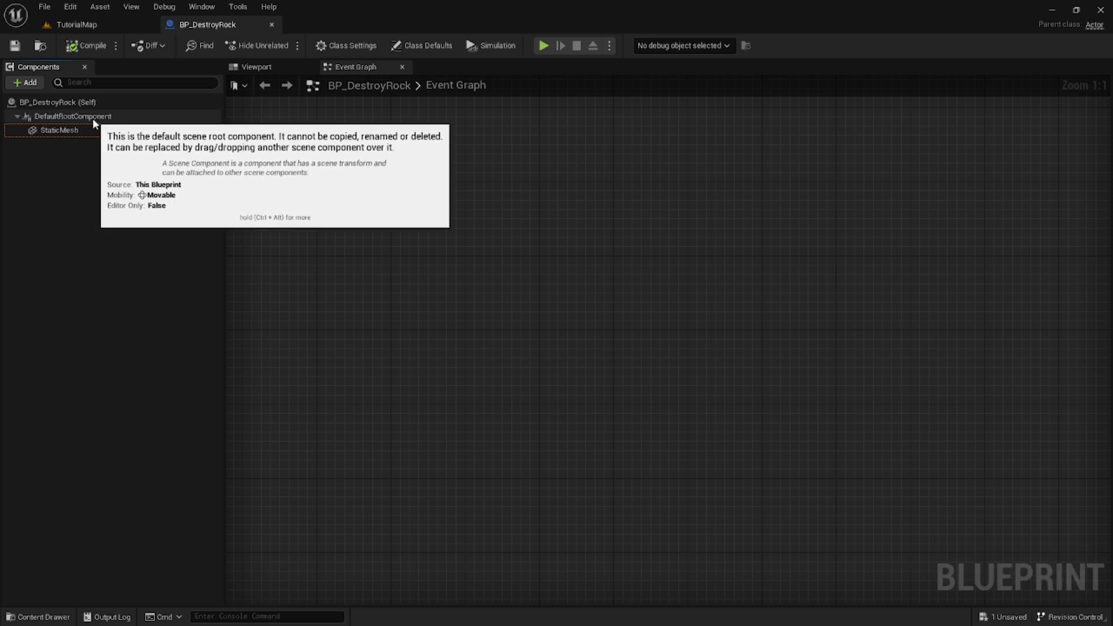
left_click_drag(87, 127, 96, 118)
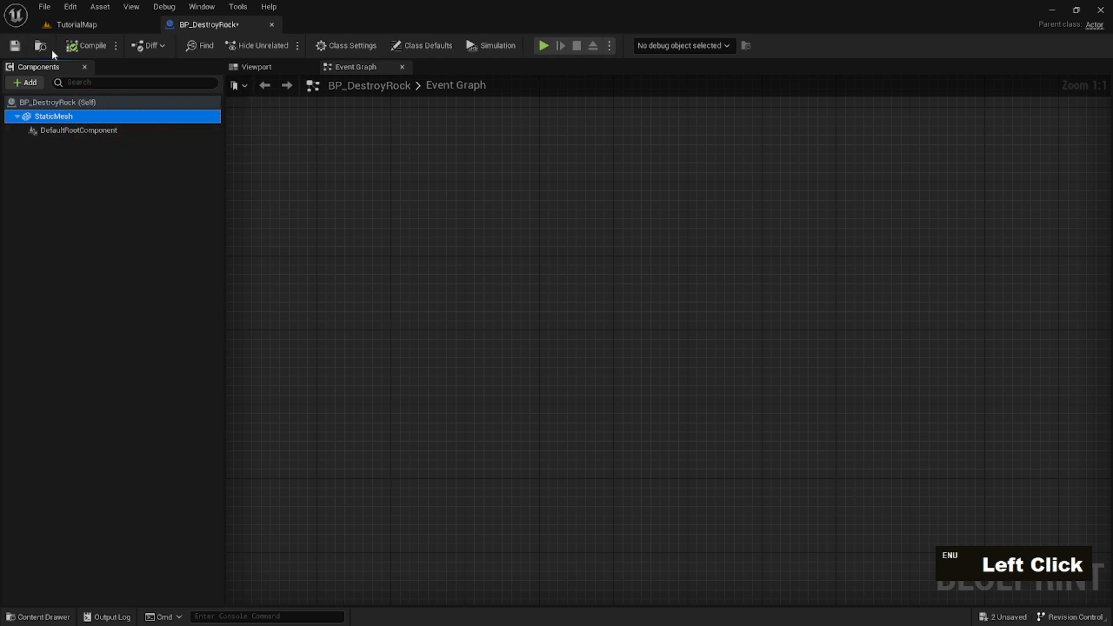
Delete DefaultRootComponent from BP_DestroyRock, then compile and save the blueprint
left_click(120, 131)
key("Delete")
left_click(81, 47)
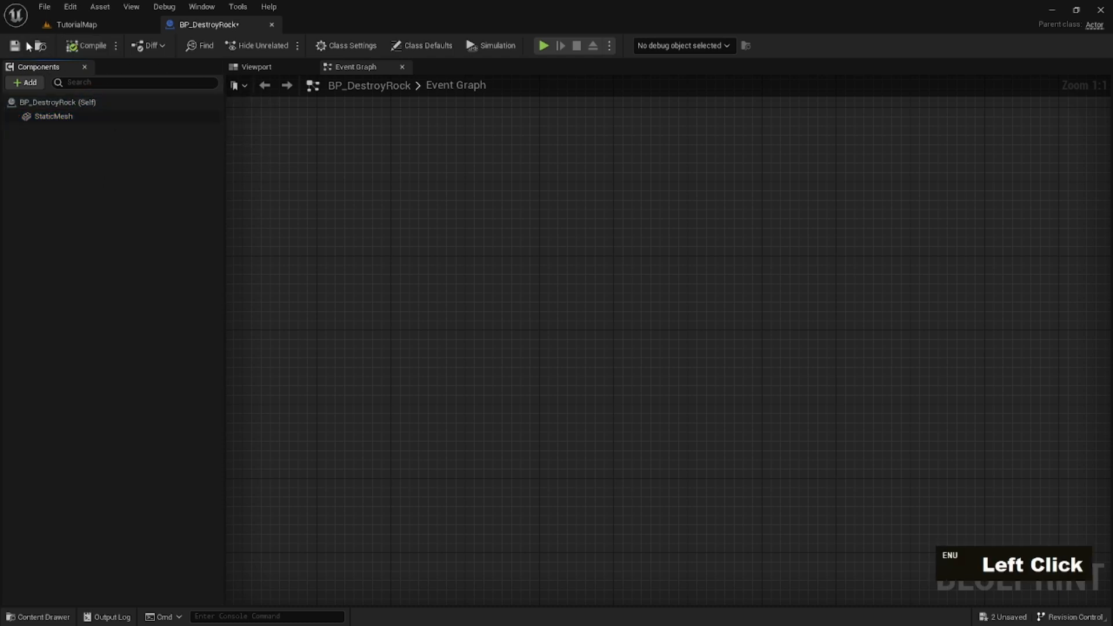
left_click(81, 51)
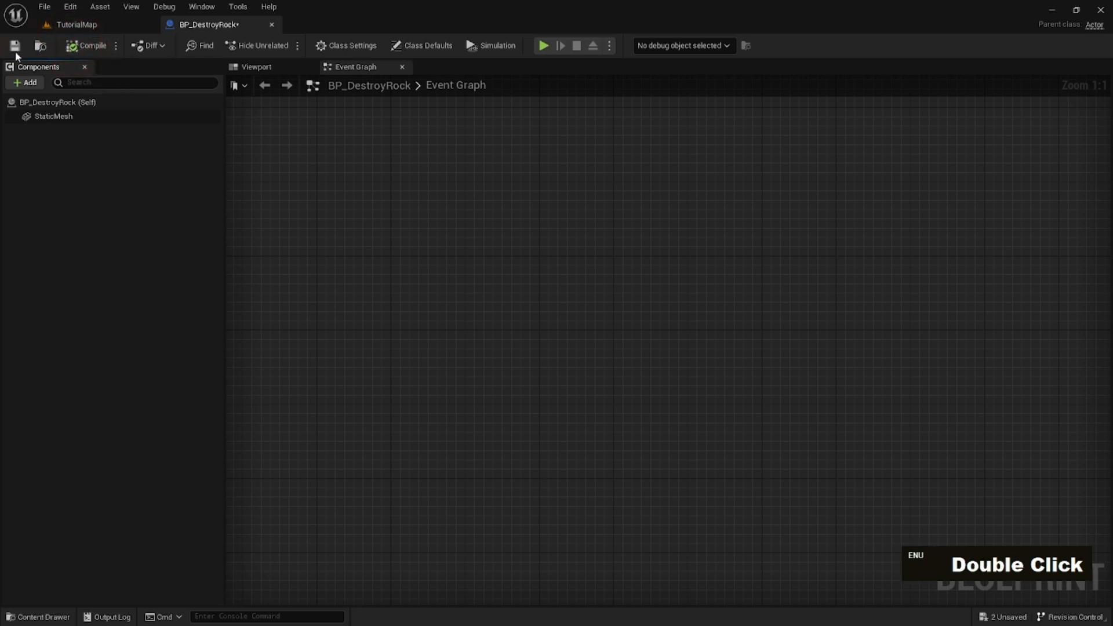
left_click(13, 46)
right_click_drag(455, 245, 385, 195)
right_click_drag(688, 373, 407, 254)
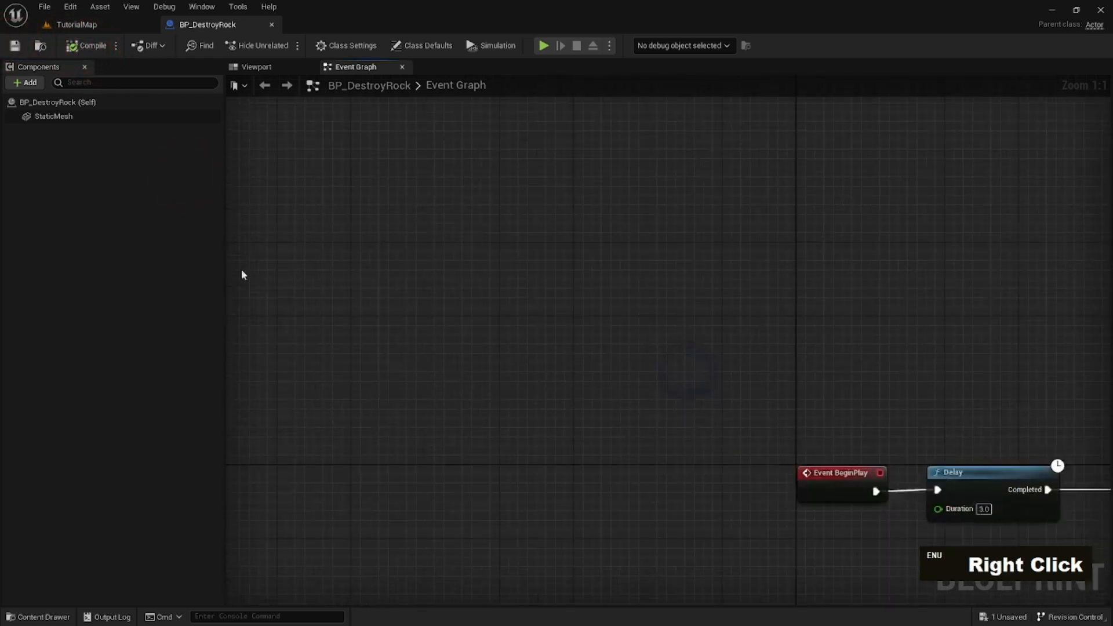
scroll(244, 276, "down", 1)
right_click_drag(588, 300, 560, 466)
right_click_drag(604, 233, 458, 227)
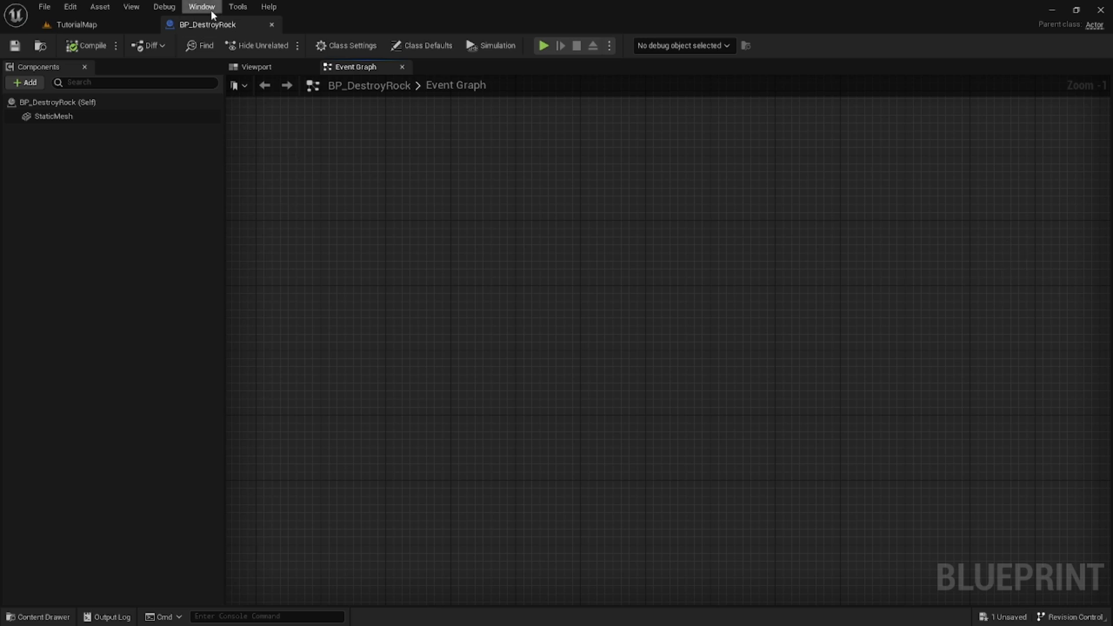
Select the StaticMesh component and show its Details panel again
left_click(108, 117)
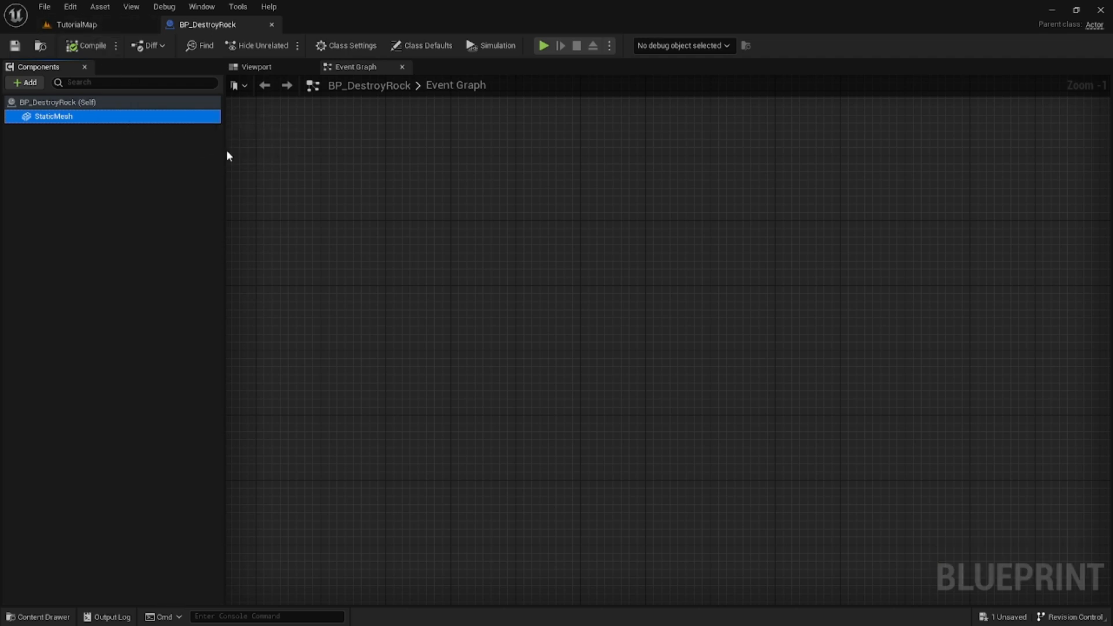
left_click(202, 7)
left_click(233, 39)
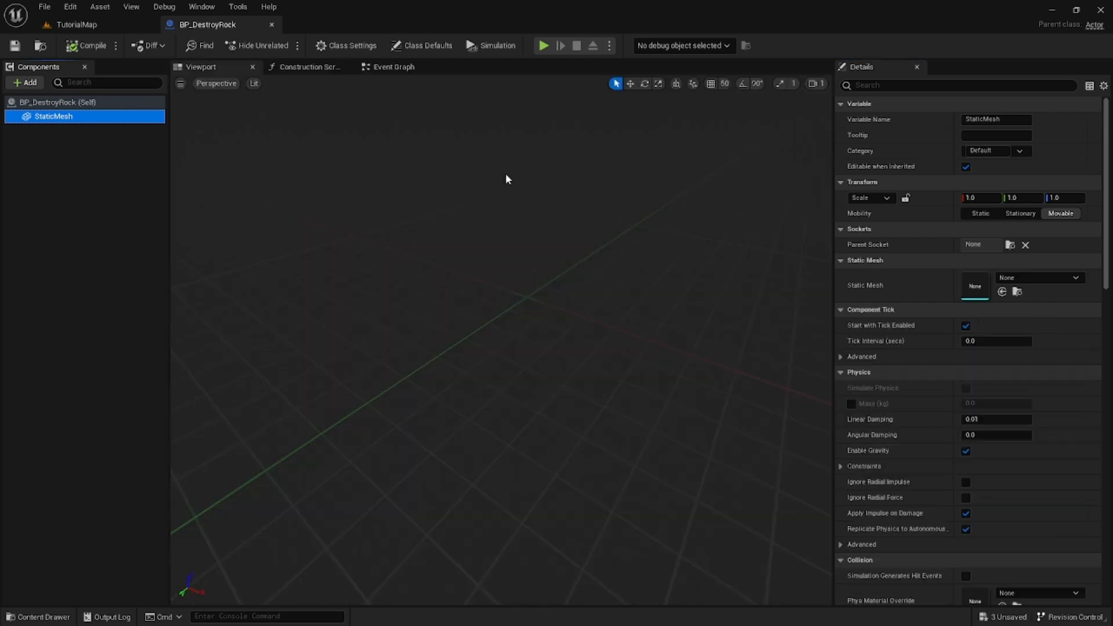
Assign the SM_Rock mesh to the StaticMesh component of BP_DestroyRock
right_click_drag(707, 284, 693, 286)
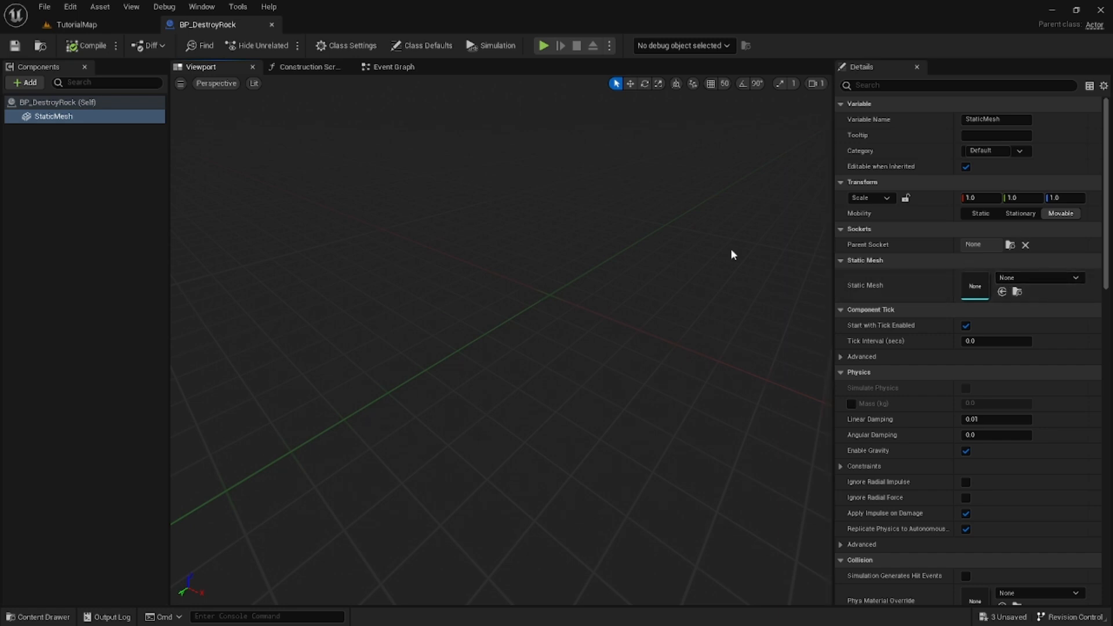
left_click(1021, 279)
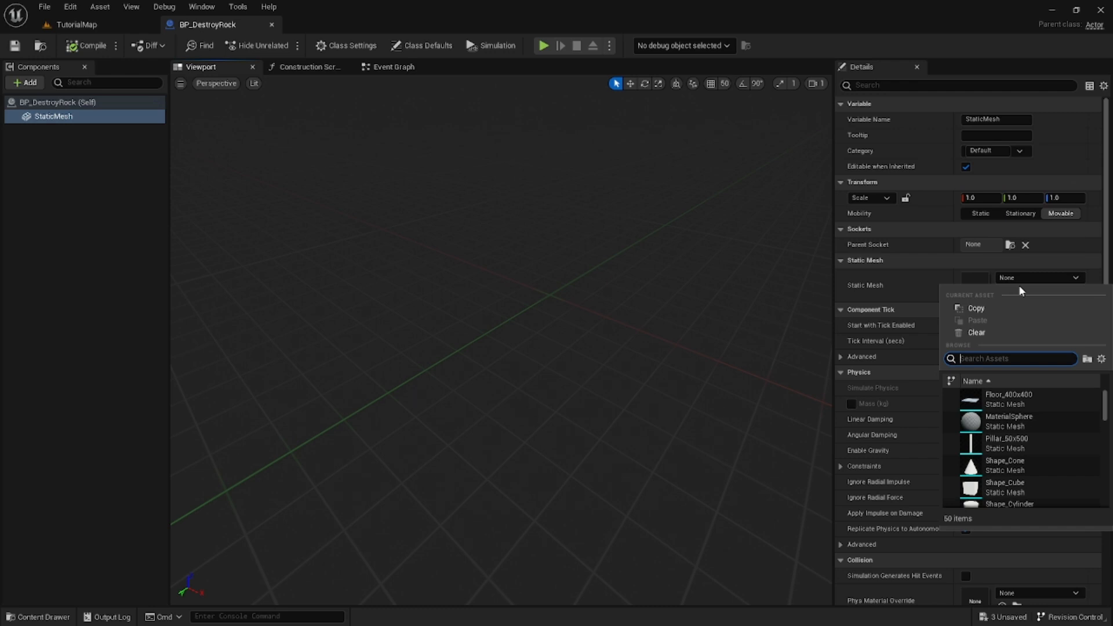
right_click_drag(524, 225, 506, 215)
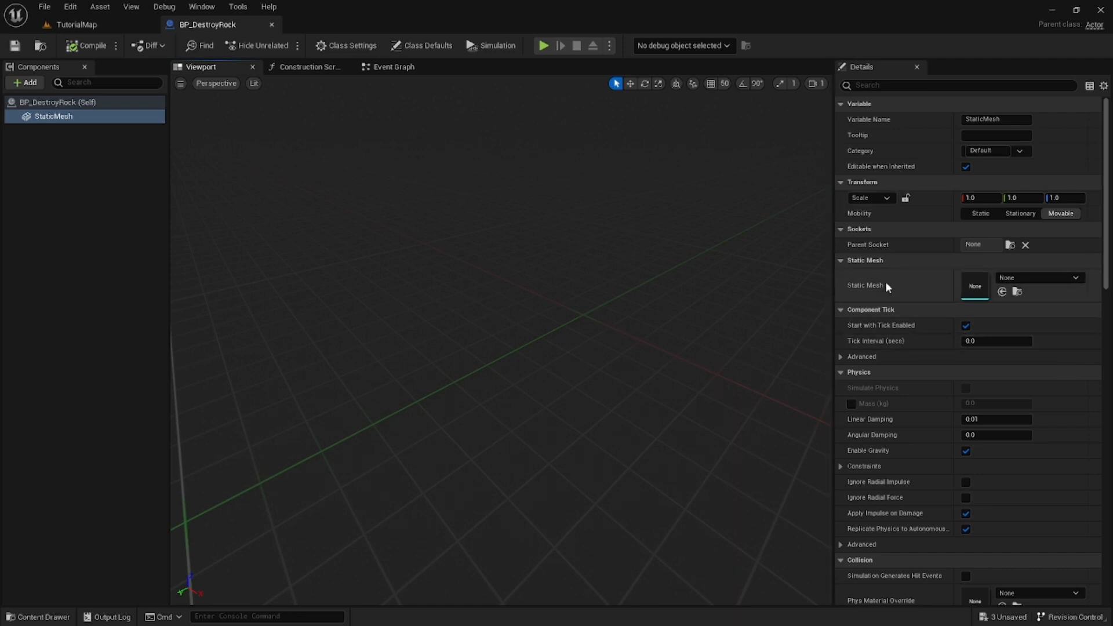
left_click(1030, 279)
type("rock")
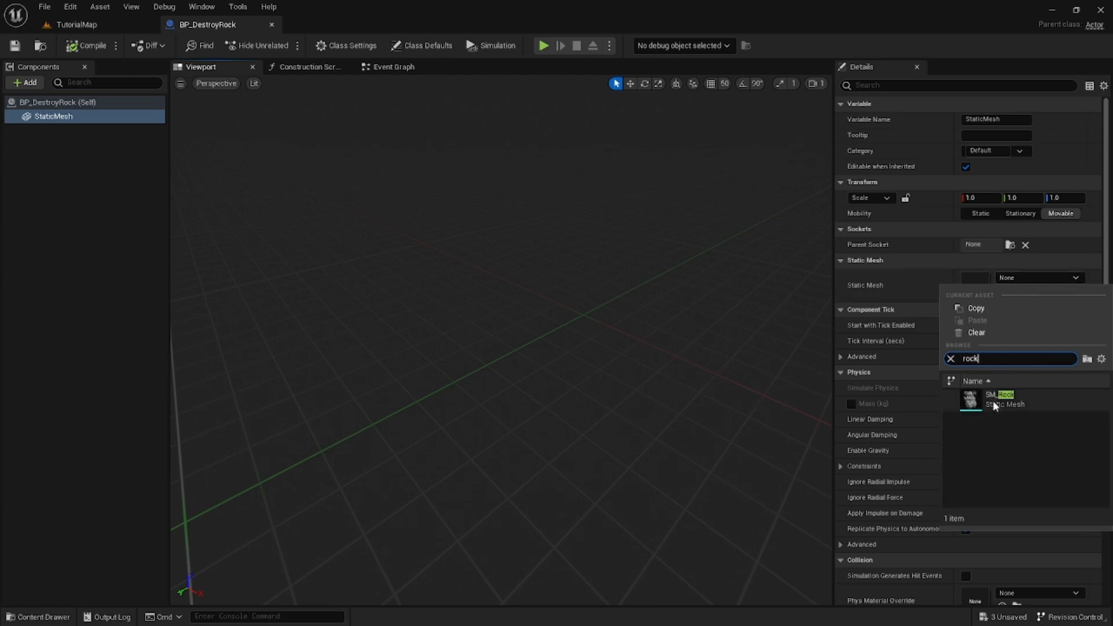
left_click(988, 398)
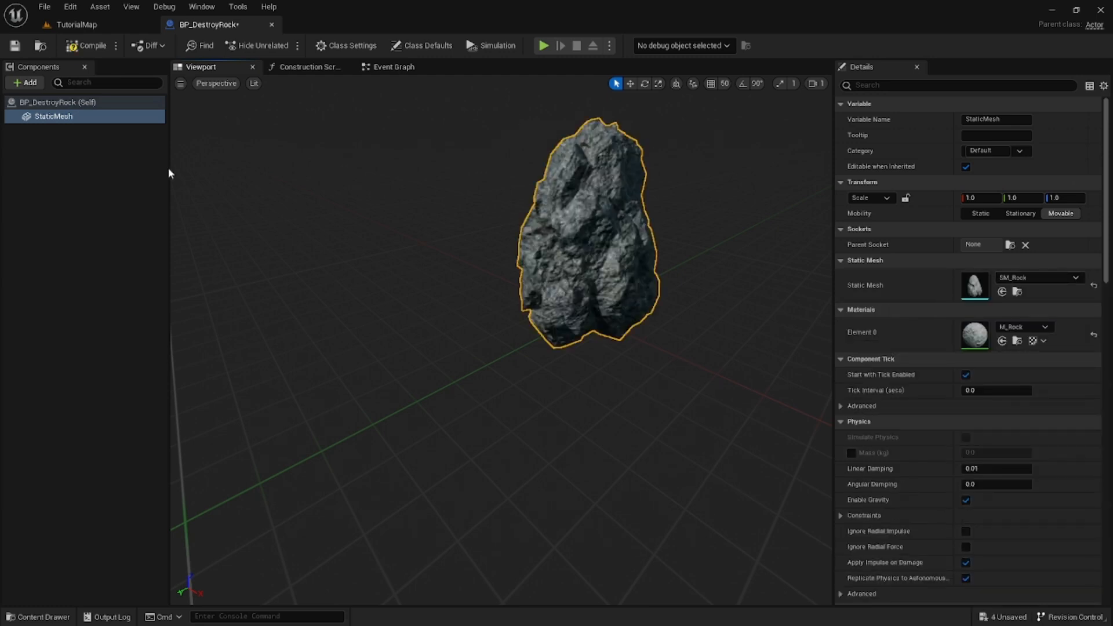
Compile and save BP_DestroyRock with its rock mesh and view the whole rock
left_click(78, 49)
left_click(15, 47)
key("s")
right_click_drag(444, 343, 406, 278)
key("w")
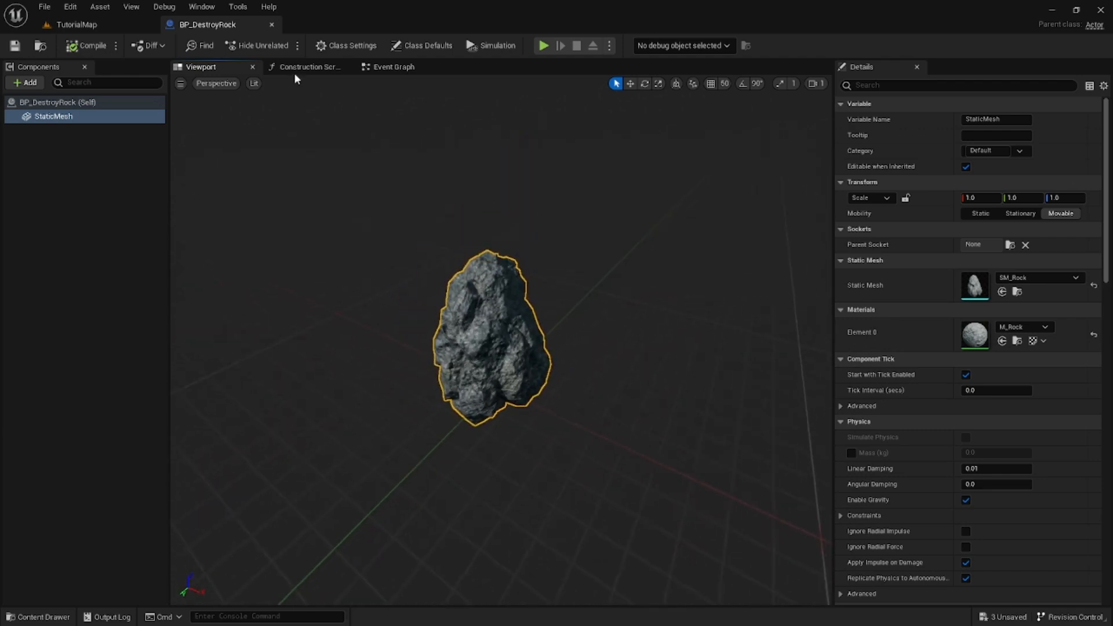
Delete the SM_Rock static mesh actor from the TutorialMap level
left_click(87, 24)
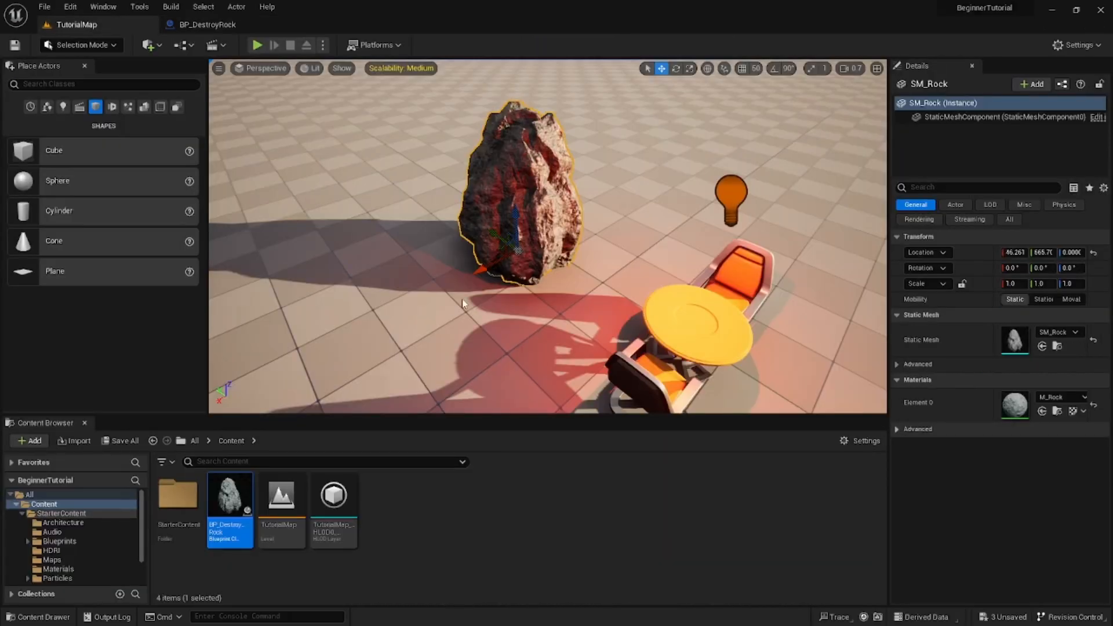
right_click_drag(560, 192, 514, 251)
key("w")
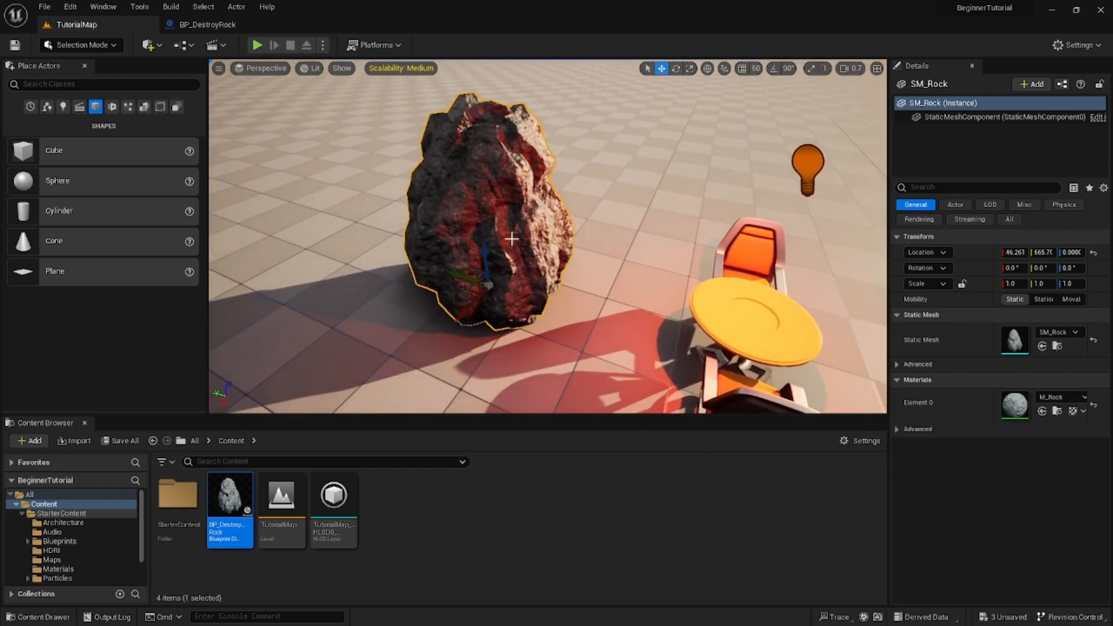
right_click(509, 227)
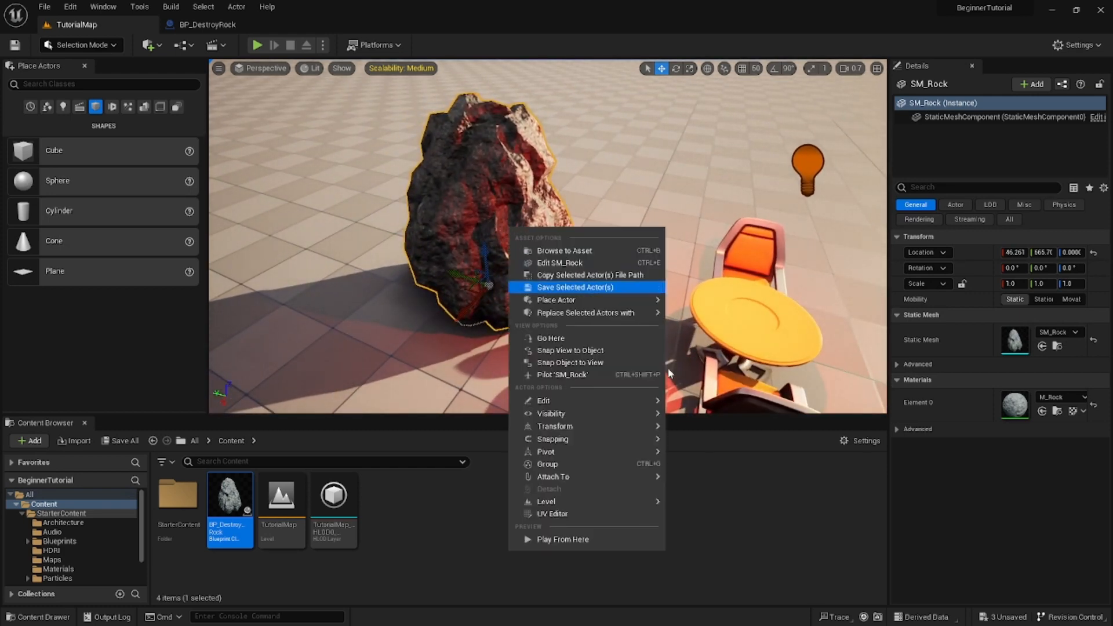
mouse_move(607, 318)
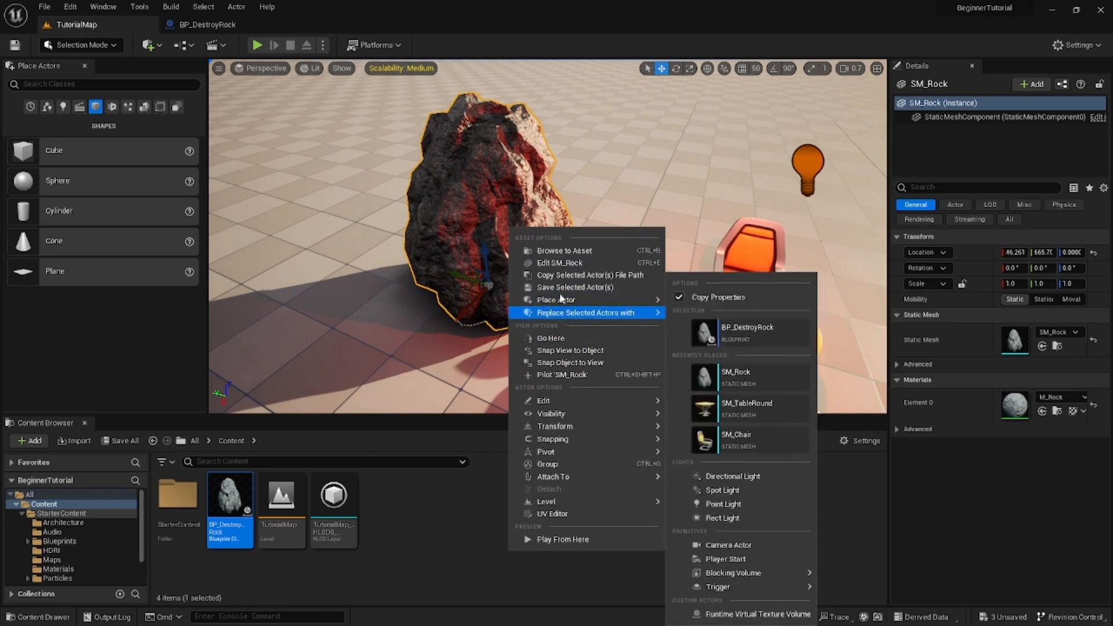
mouse_move(557, 300)
mouse_move(619, 405)
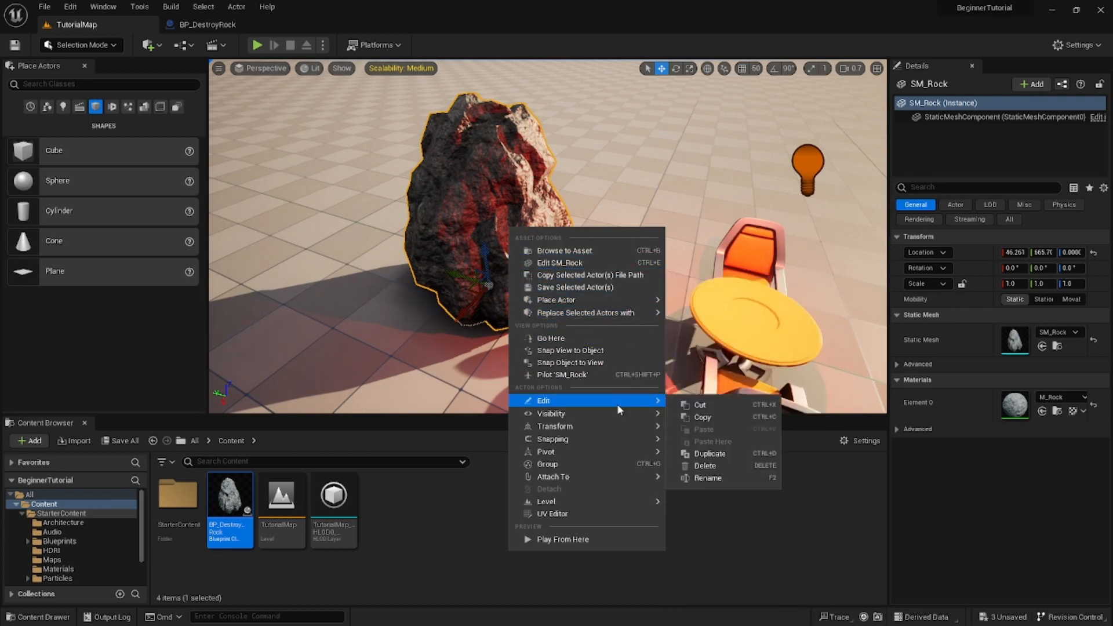
left_click(742, 465)
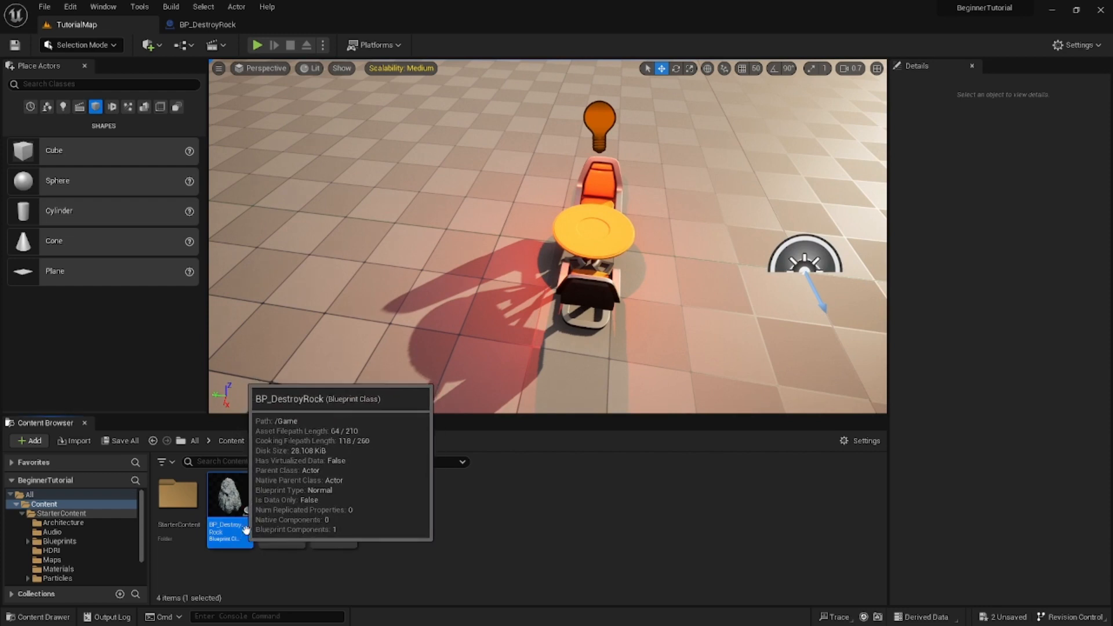
Place the BP_DestroyRock blueprint from the Content folder on the floor near the table and chairs
left_click_drag(245, 530, 414, 218)
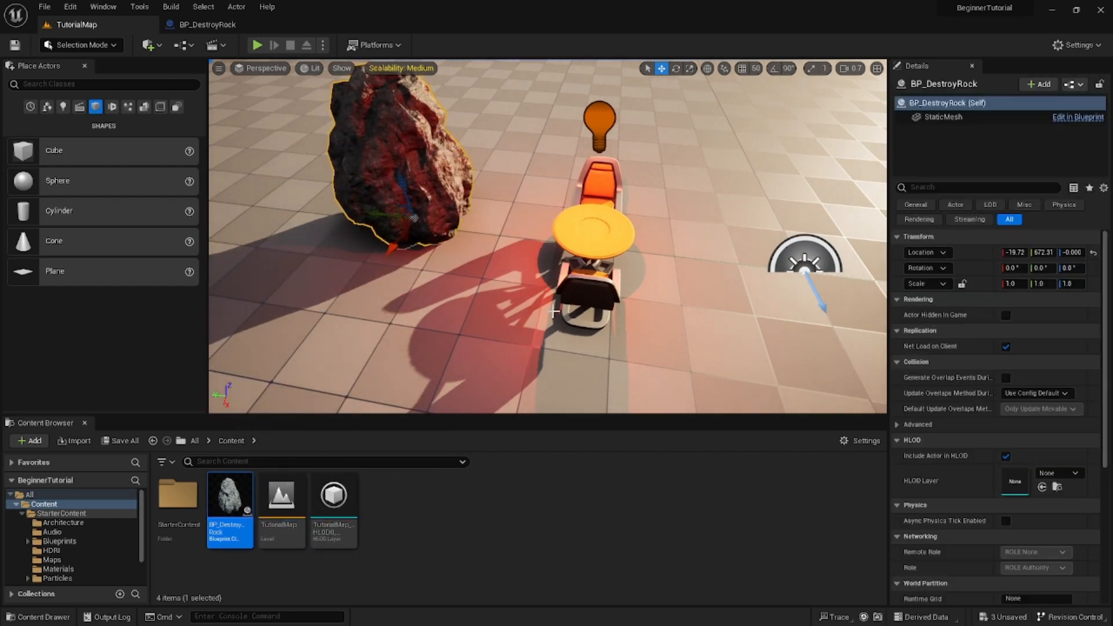
mouse_move(564, 272)
right_mouse_down()
mouse_move(510, 269)
mouse_move(564, 272)
right_mouse_up()
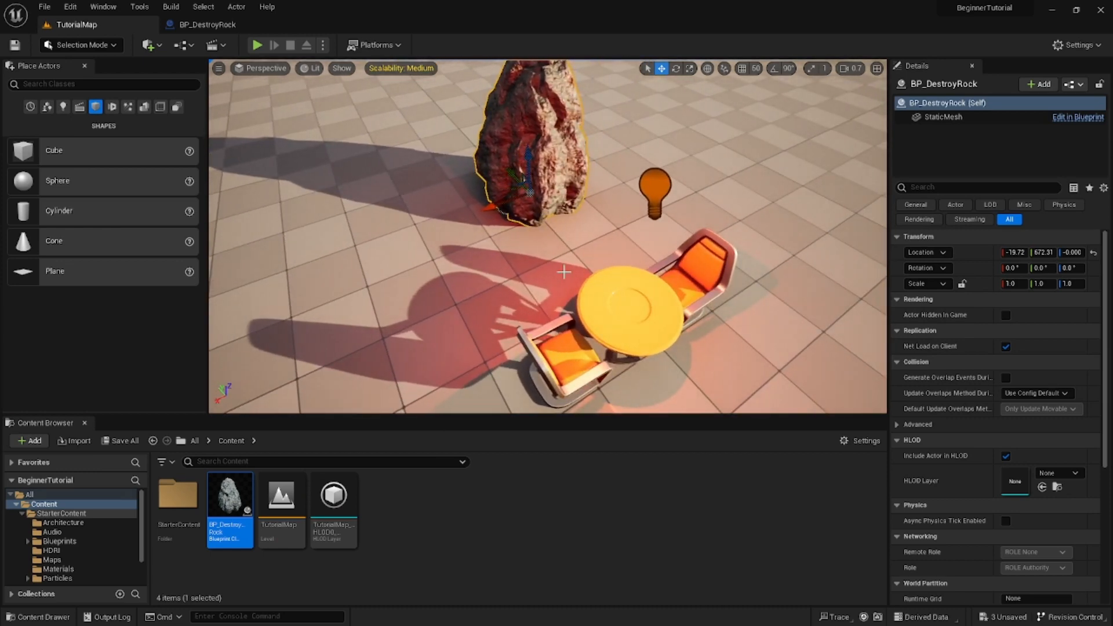
right_click_drag(322, 93, 323, 69)
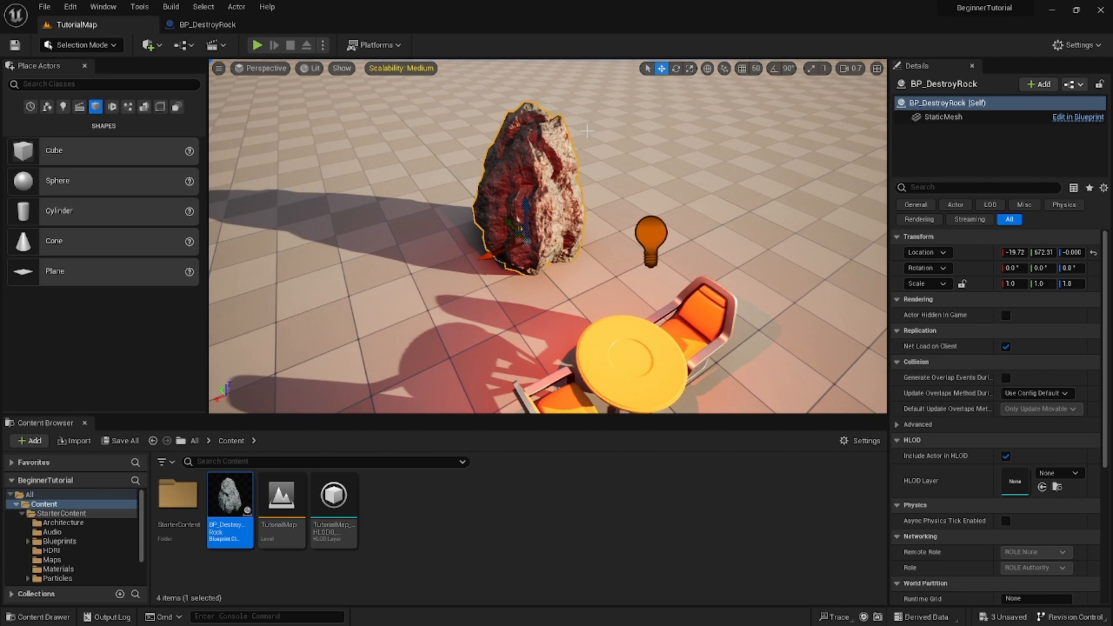
Open the placed BP_DestroyRock's StaticMesh component in its blueprint and examine the assigned rock mesh
left_click(960, 118)
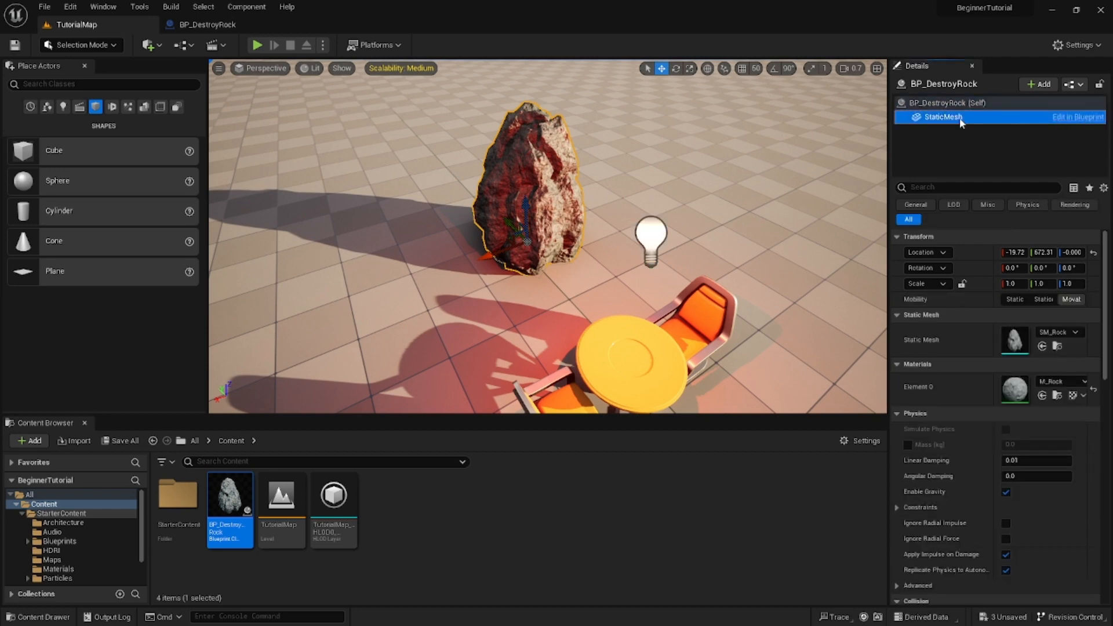
double_click(960, 119)
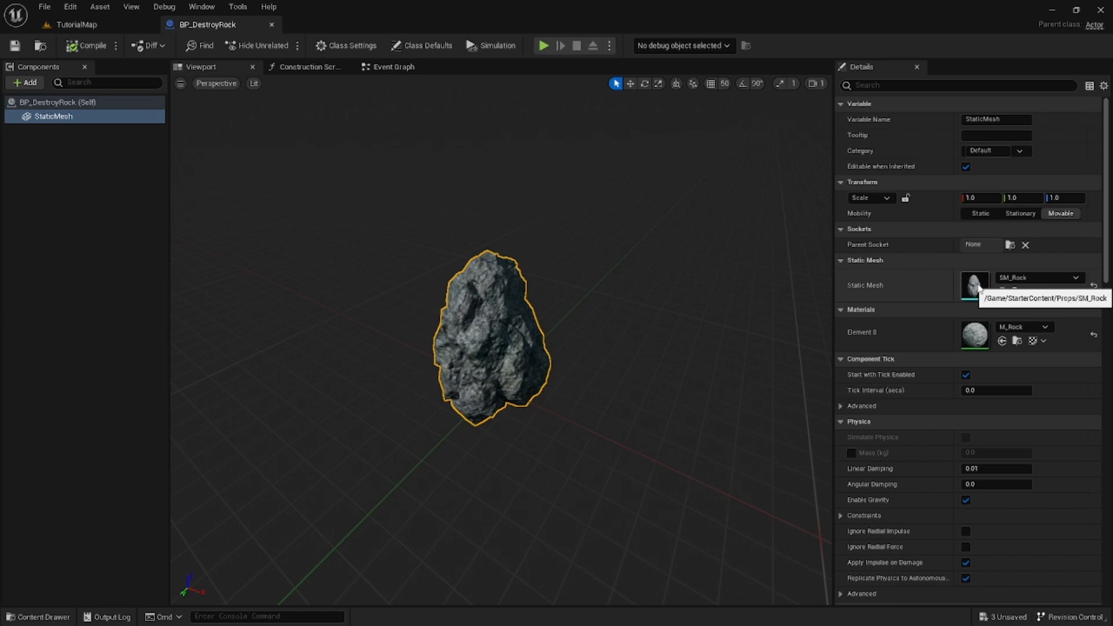
left_click(52, 23)
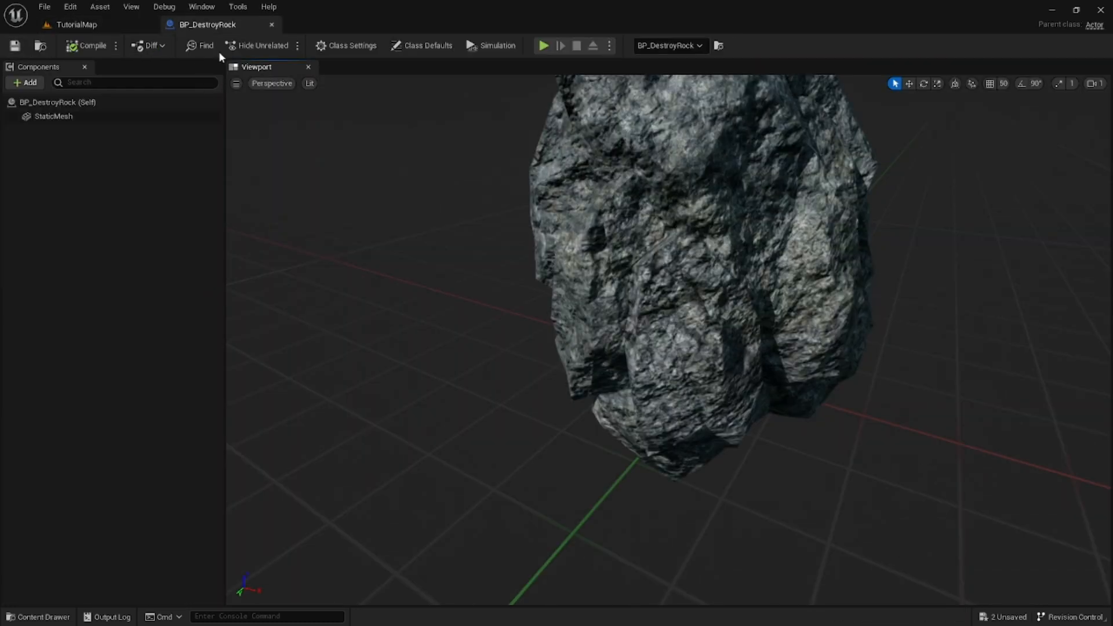
right_click_drag(564, 313, 586, 377)
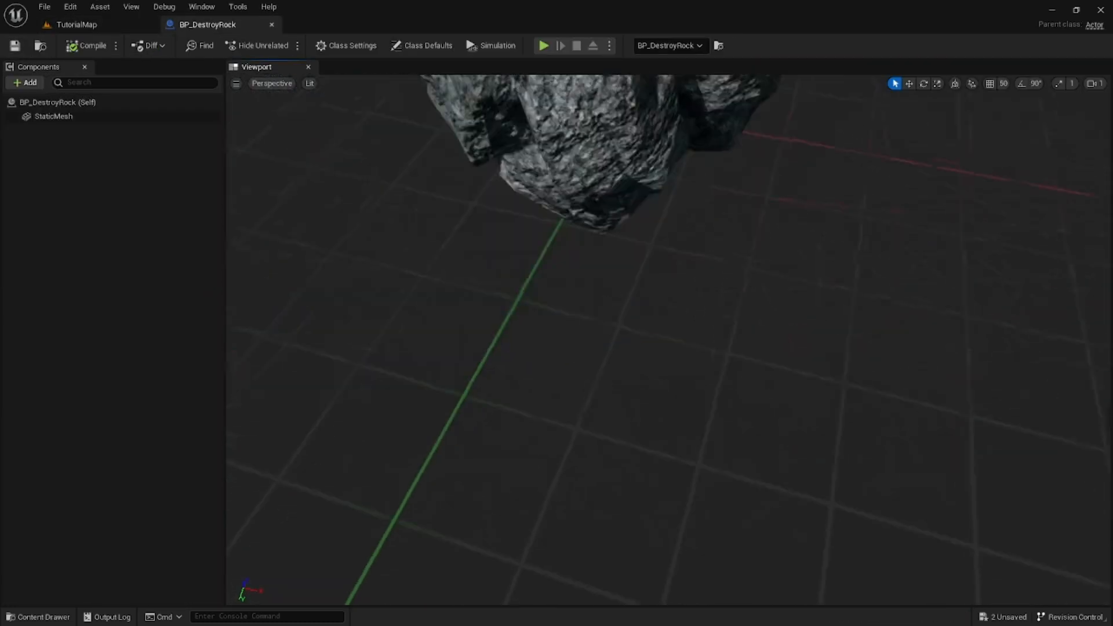
scroll(570, 217, "down", 5)
right_click_drag(540, 278, 578, 243)
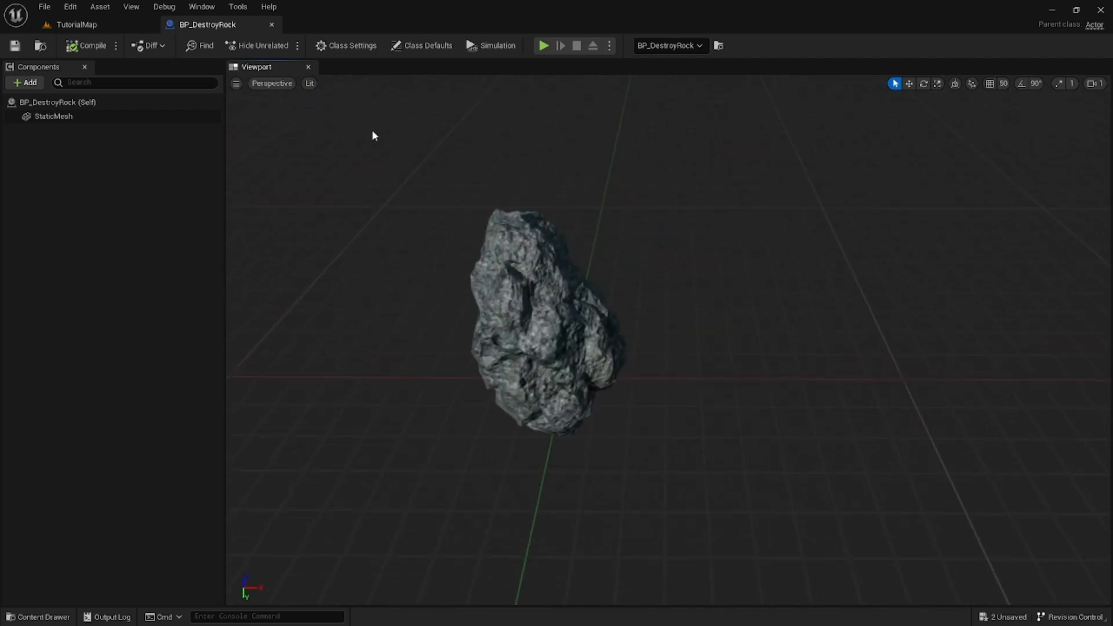
right_click_drag(612, 291, 592, 284)
scroll(611, 354, "up", 5)
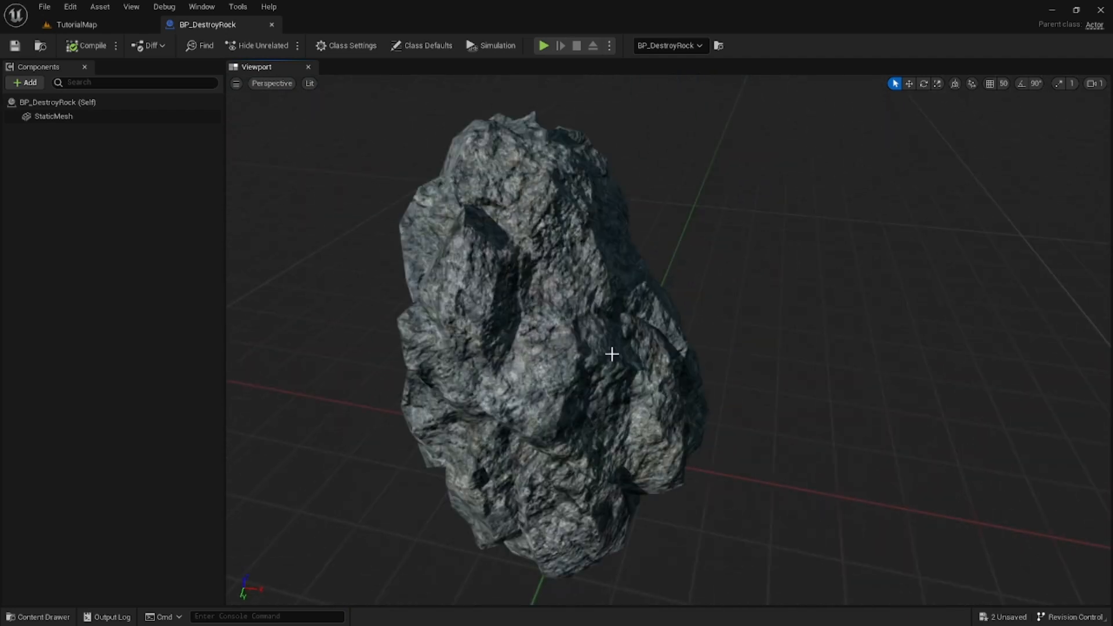
right_click_drag(619, 334, 566, 313)
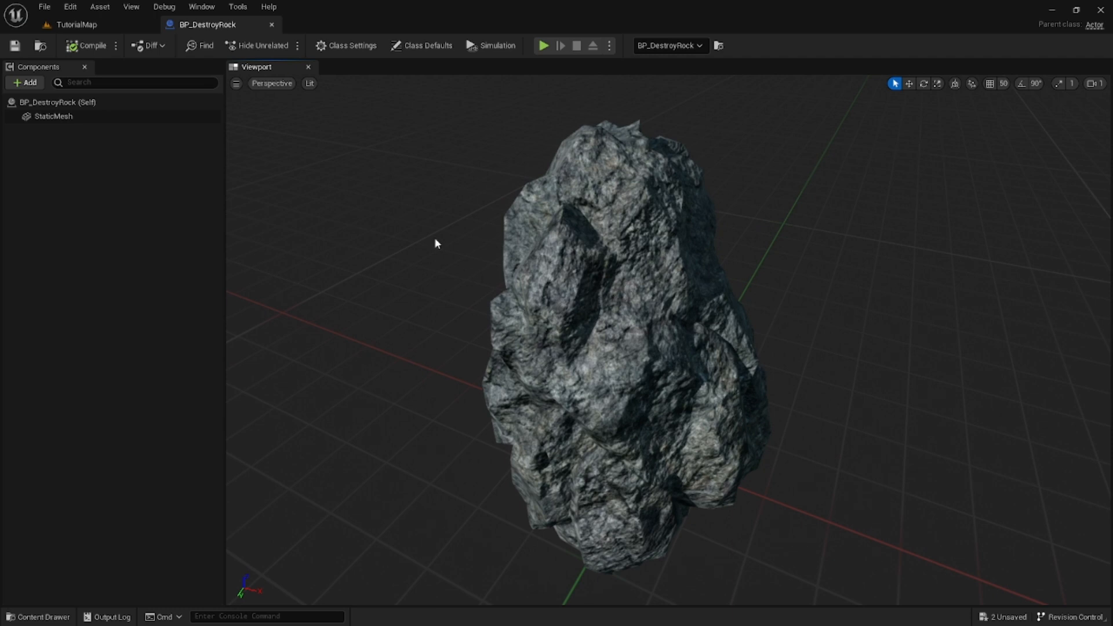
Display BP_DestroyRock's My Blueprint list, open the EventGraph from it and close the list again
left_click(211, 8)
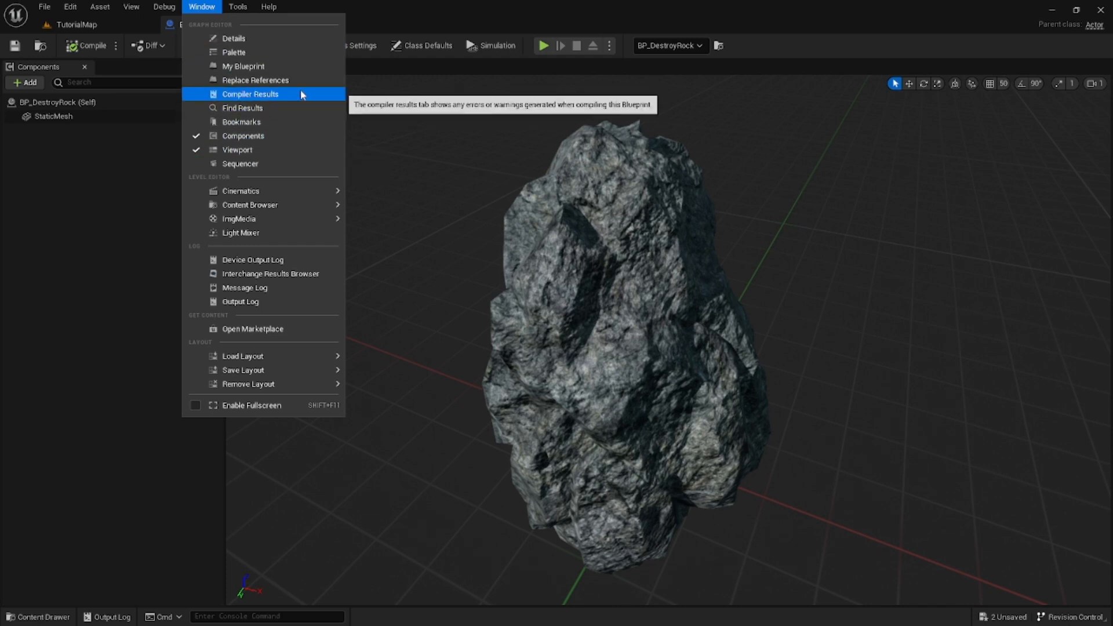
left_click(308, 67)
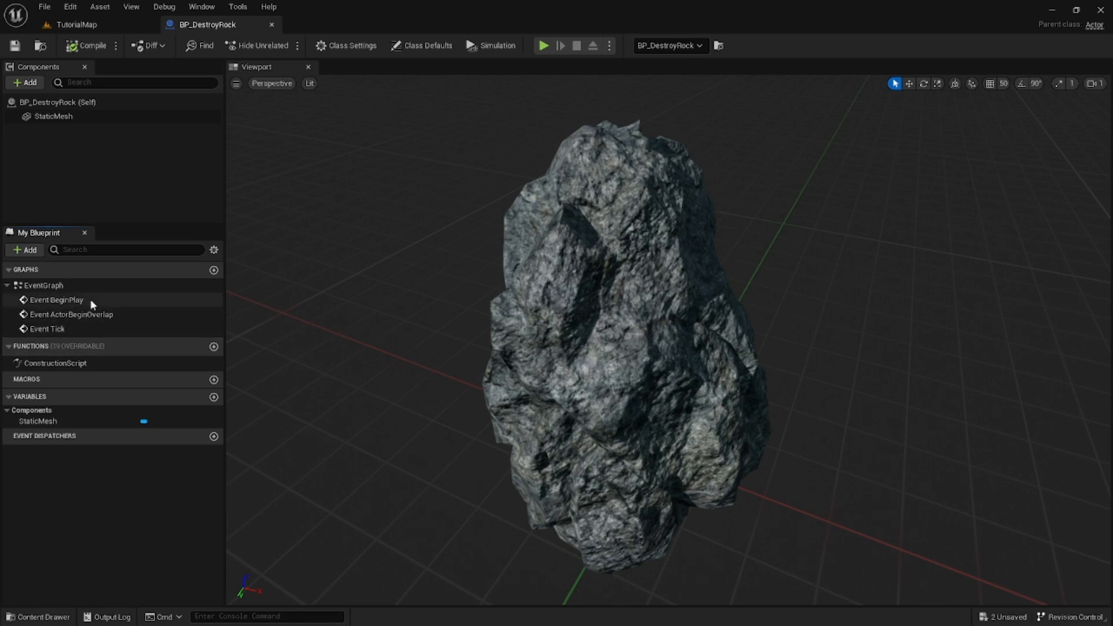
double_click(79, 285)
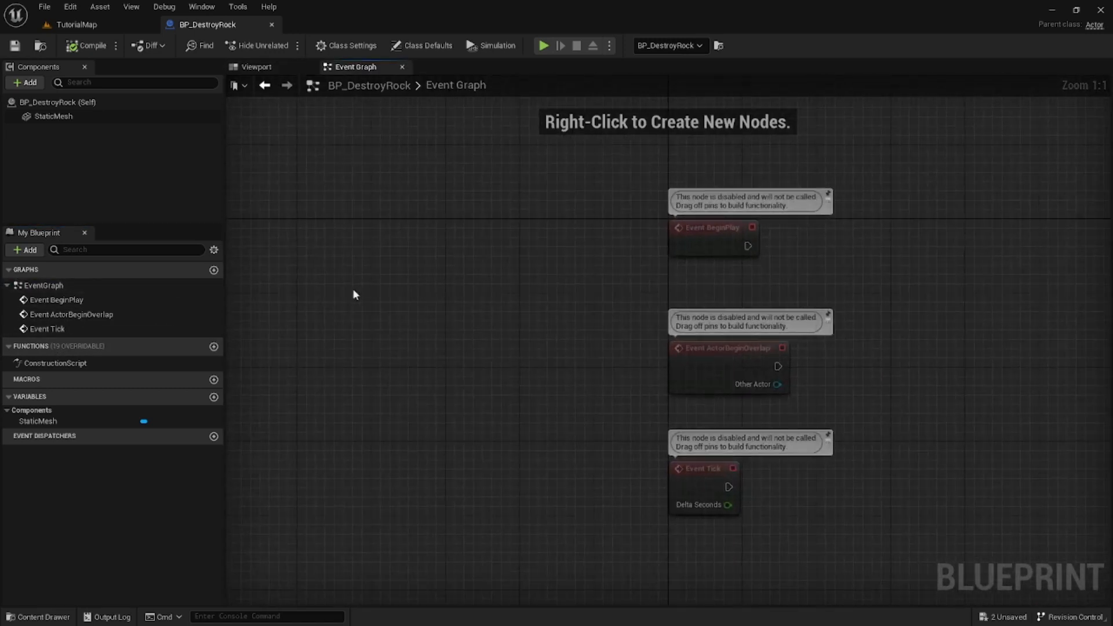
left_click(86, 234)
right_click_drag(561, 411, 453, 325)
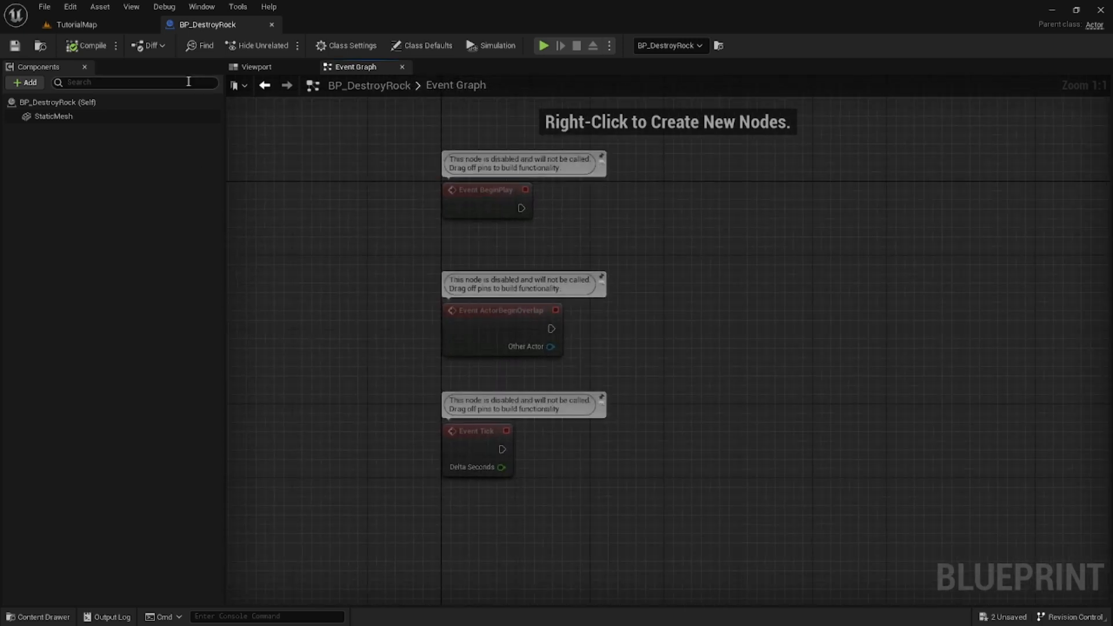
left_click(274, 69)
left_click(336, 67)
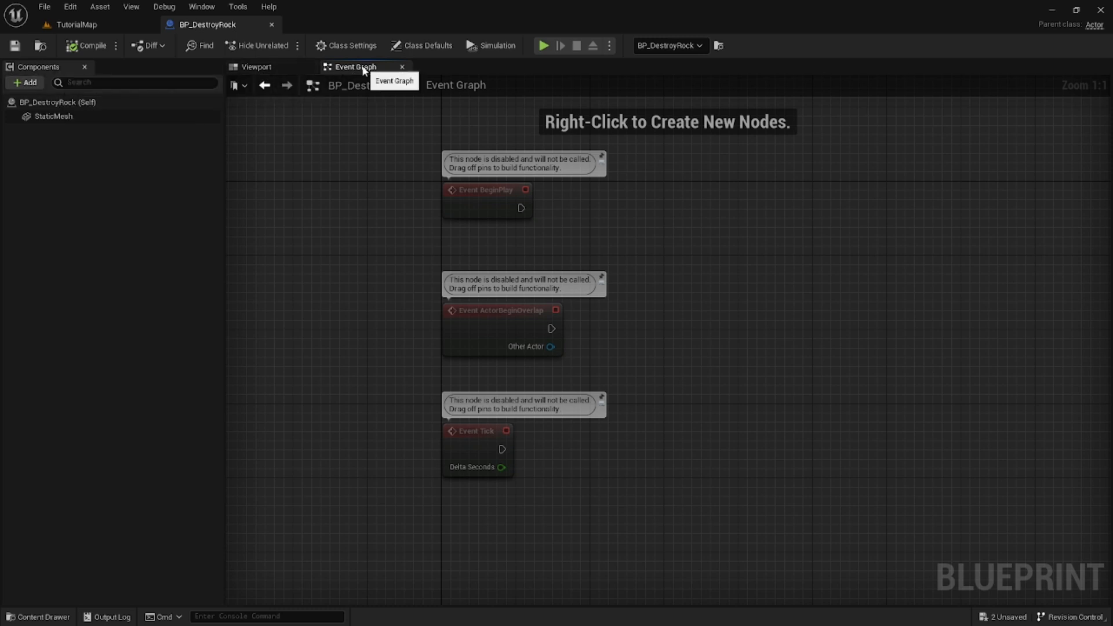
Look over the default event nodes in the Event Graph at different positions and zoom levels
right_click_drag(682, 345, 670, 351)
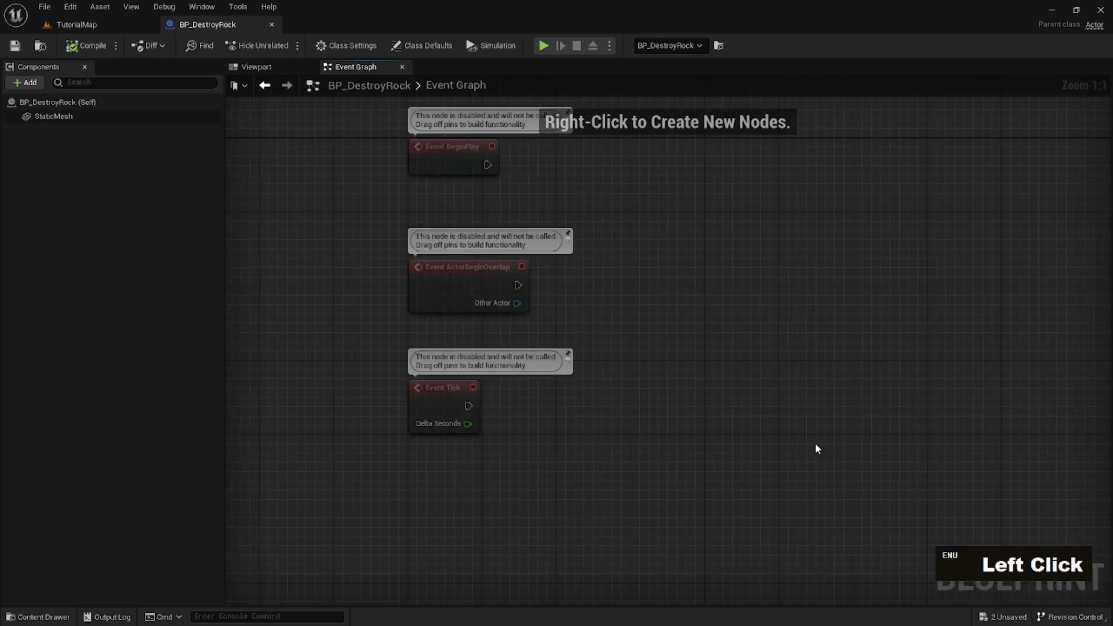
right_click_drag(714, 371, 747, 403)
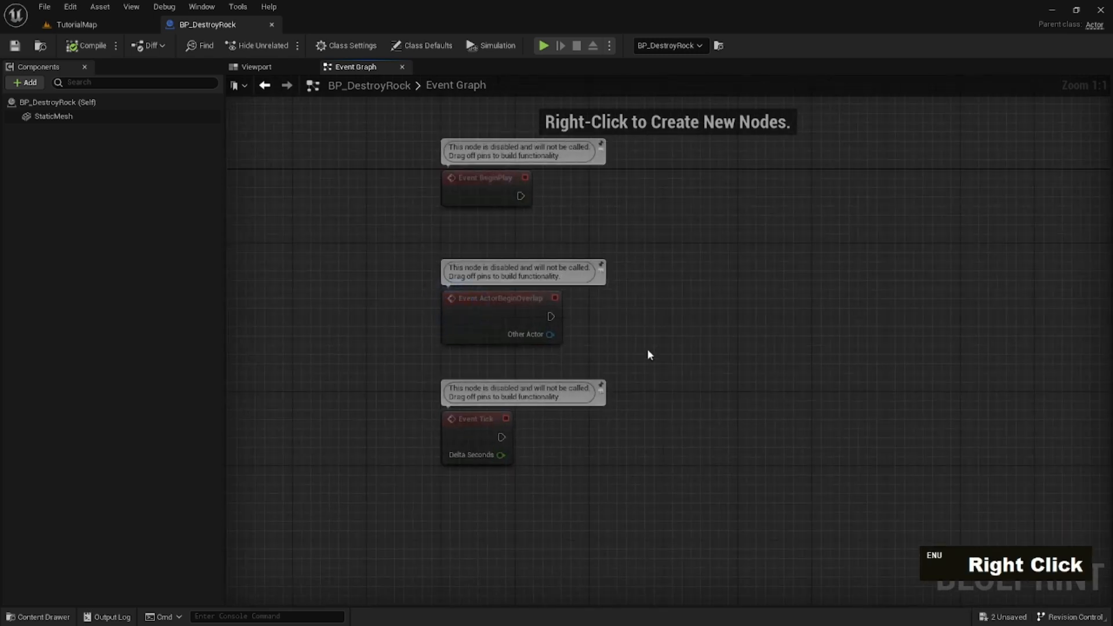
right_click_drag(648, 352, 497, 343)
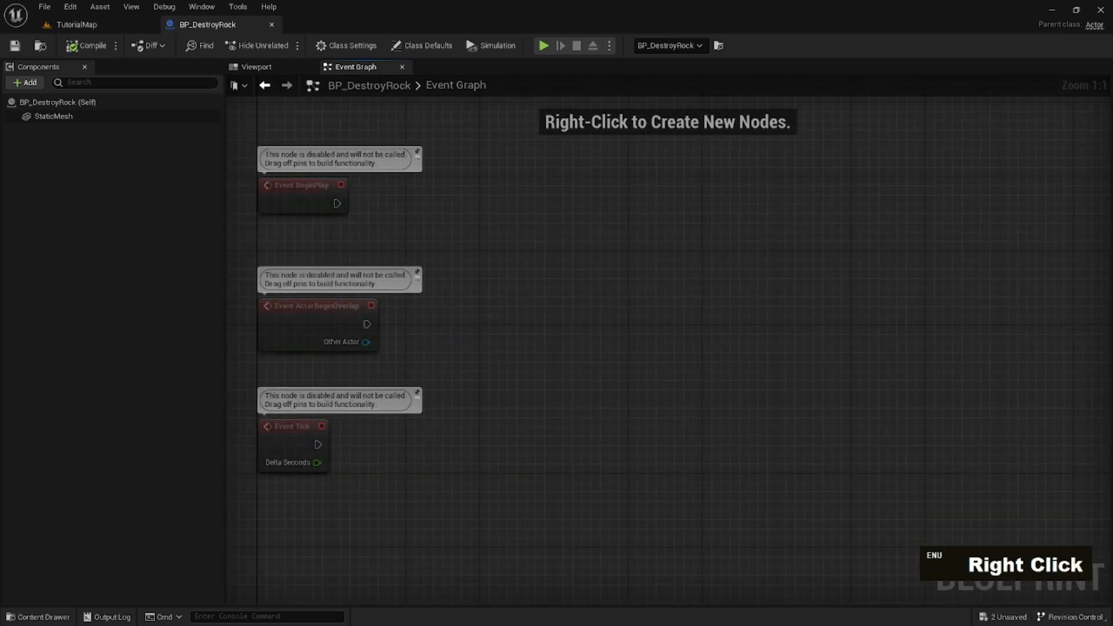
right_click_drag(586, 295, 728, 290)
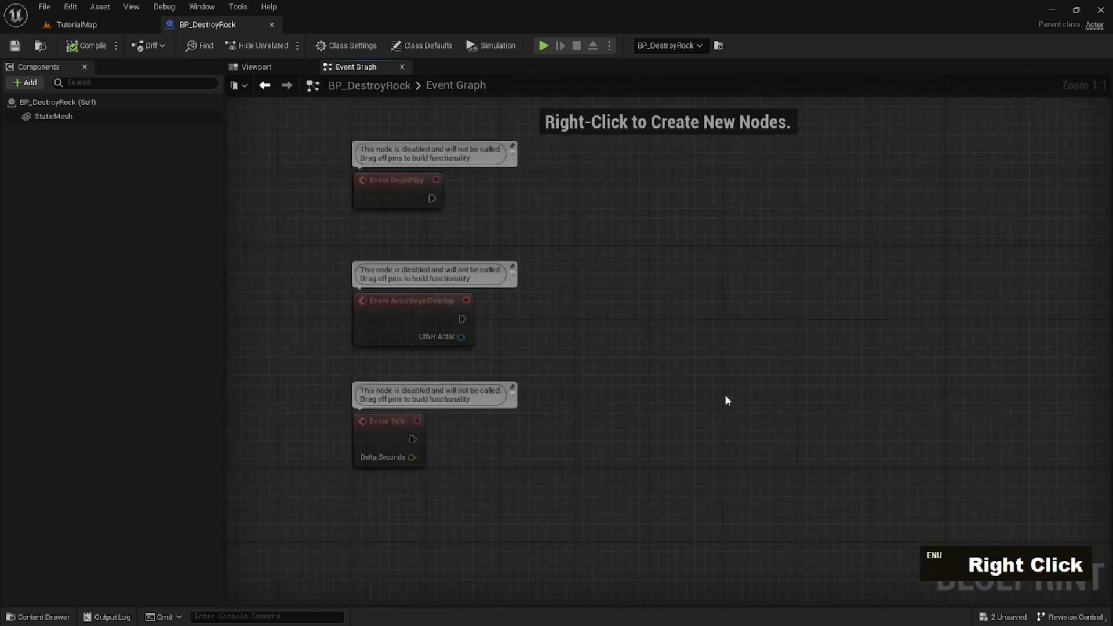
right_click_drag(727, 400, 619, 358)
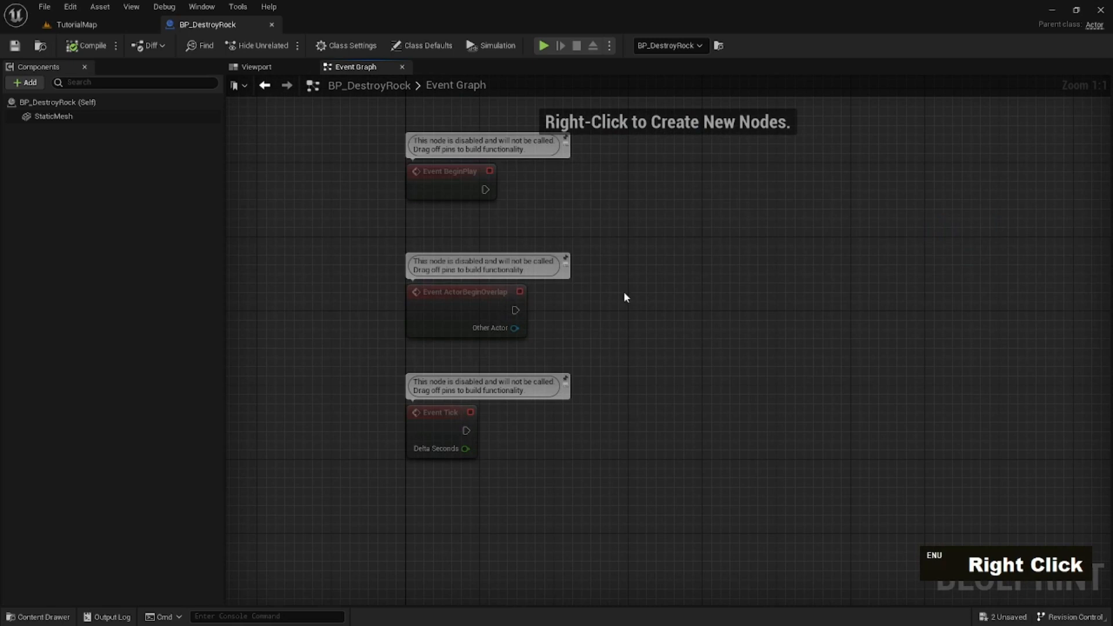
scroll(624, 297, "down", 4)
scroll(628, 335, "up", 4)
mouse_move(551, 288)
right_mouse_down()
mouse_move(321, 402)
mouse_move(526, 465)
right_mouse_up()
Examine the Event BeginPlay, Event ActorBeginOverlap and Event Tick nodes by selecting them together and individually
mouse_move(318, 215)
left_mouse_down()
mouse_move(812, 519)
mouse_move(767, 417)
mouse_move(910, 406)
left_mouse_up()
right_click_drag(918, 394, 832, 429)
left_click(823, 429)
left_click(708, 400)
left_click(727, 310)
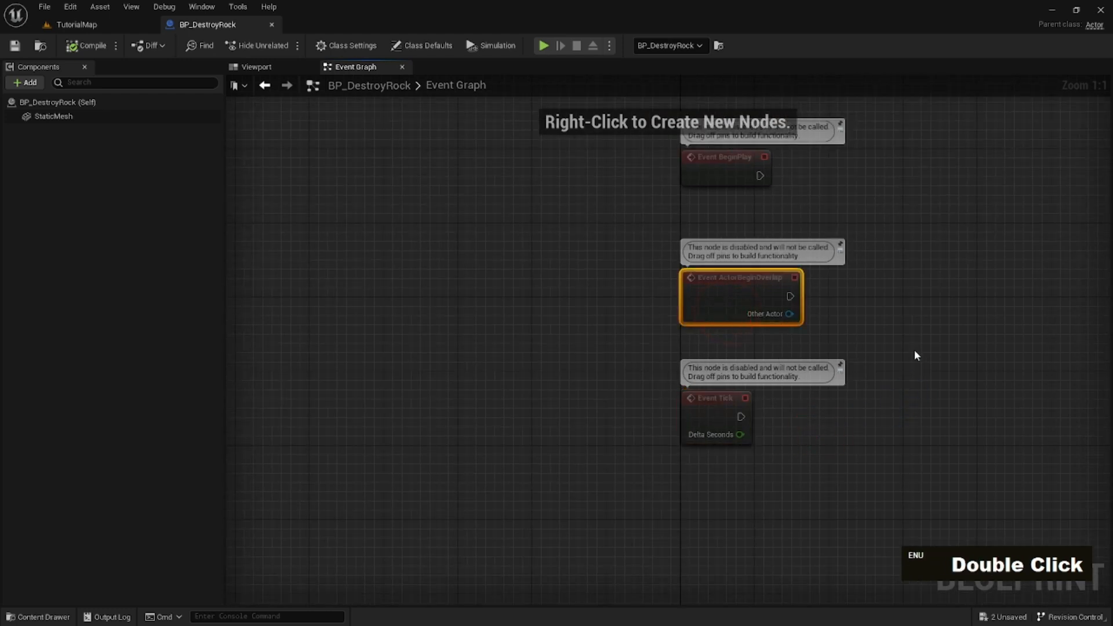
right_click_drag(914, 352, 758, 421)
left_click(557, 284)
left_click(730, 357)
right_click_drag(710, 343, 566, 272)
left_click(318, 380)
left_click(441, 301)
right_click_drag(688, 234, 716, 360)
right_click_drag(569, 371, 584, 271)
left_click(545, 275)
right_click_drag(650, 296, 555, 294)
right_click_drag(642, 326, 617, 324)
right_click_drag(489, 330, 606, 332)
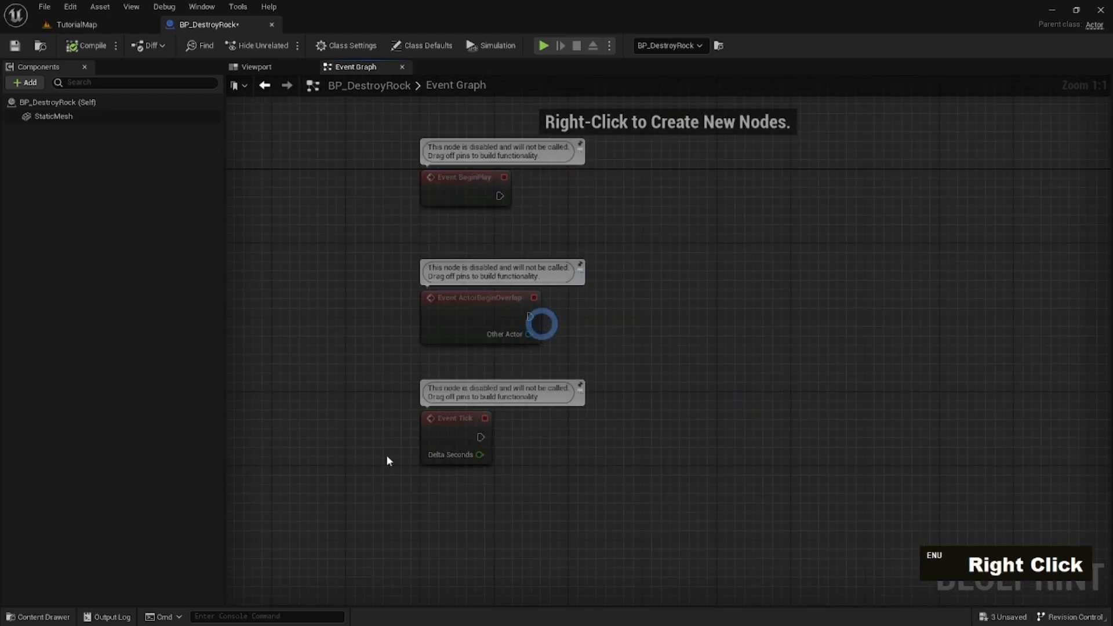
Delete the Event ActorBeginOverlap and Event Tick nodes from the Event Graph
left_click_drag(377, 241, 733, 497)
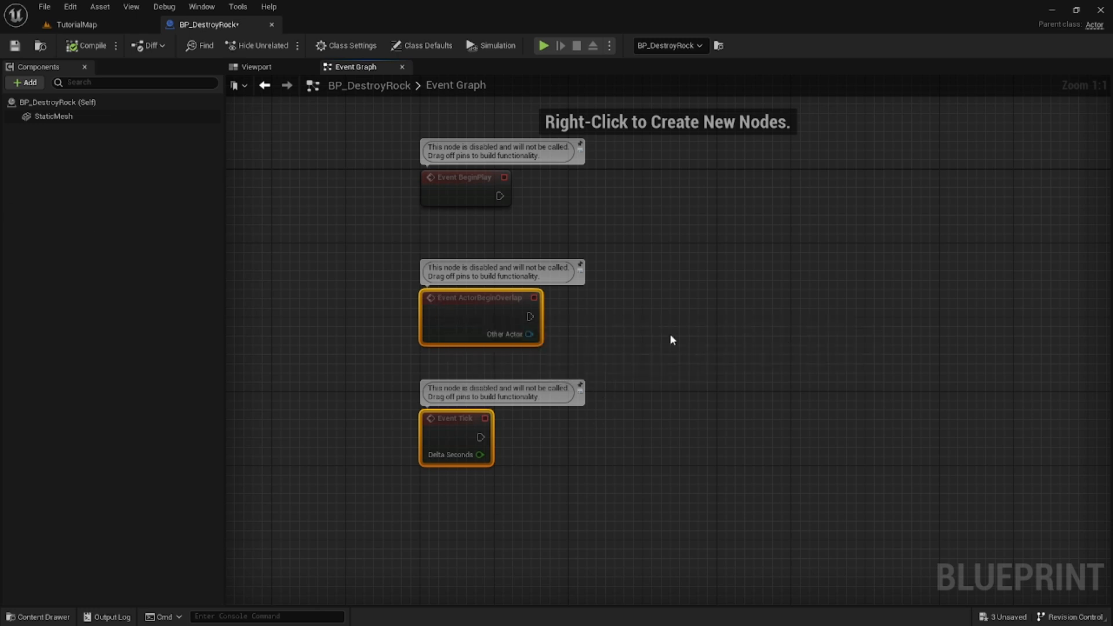
key("Delete")
right_click_drag(601, 345, 664, 495)
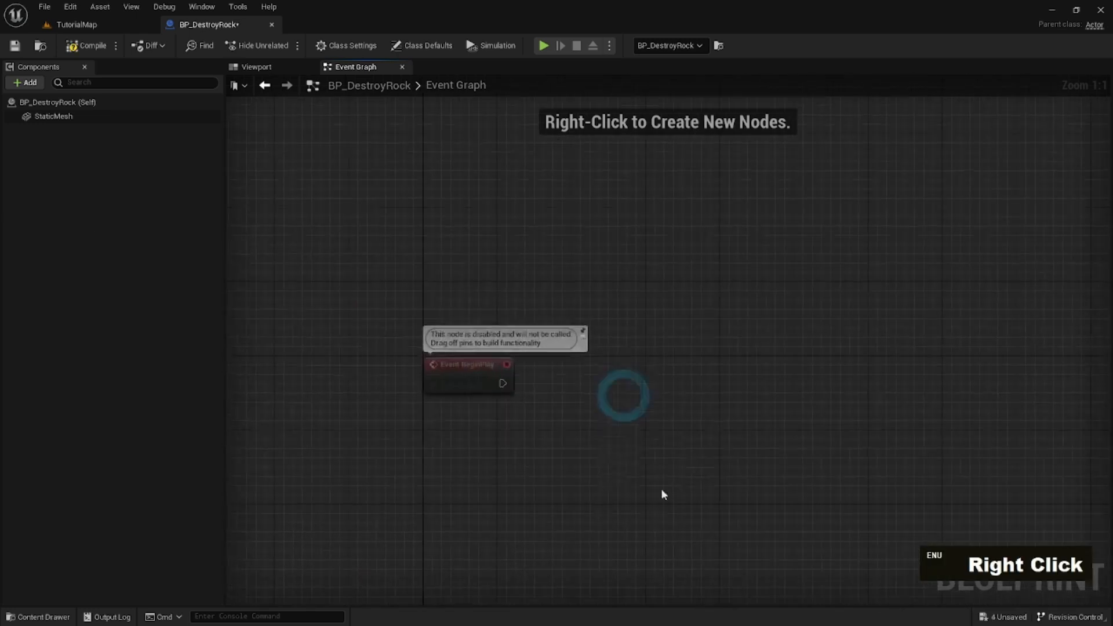
left_click_drag(389, 445, 663, 275)
left_click(390, 444)
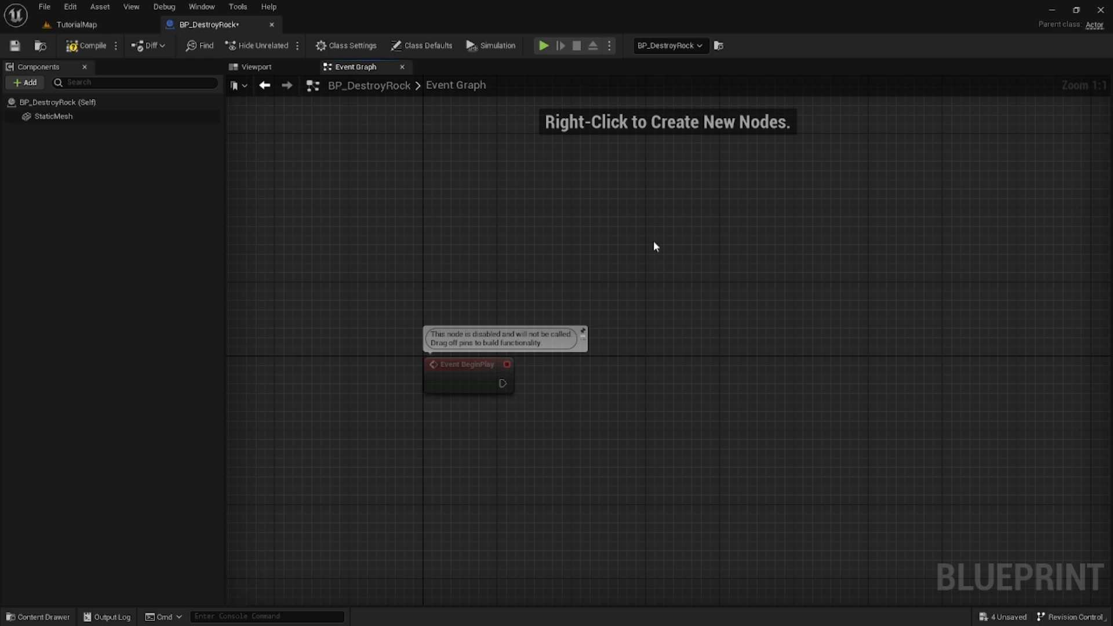
left_click_drag(366, 270, 604, 451)
left_click(604, 452)
Add a Delay node beside Event BeginPlay and connect the event's execution output to the Delay's input
right_click(557, 375)
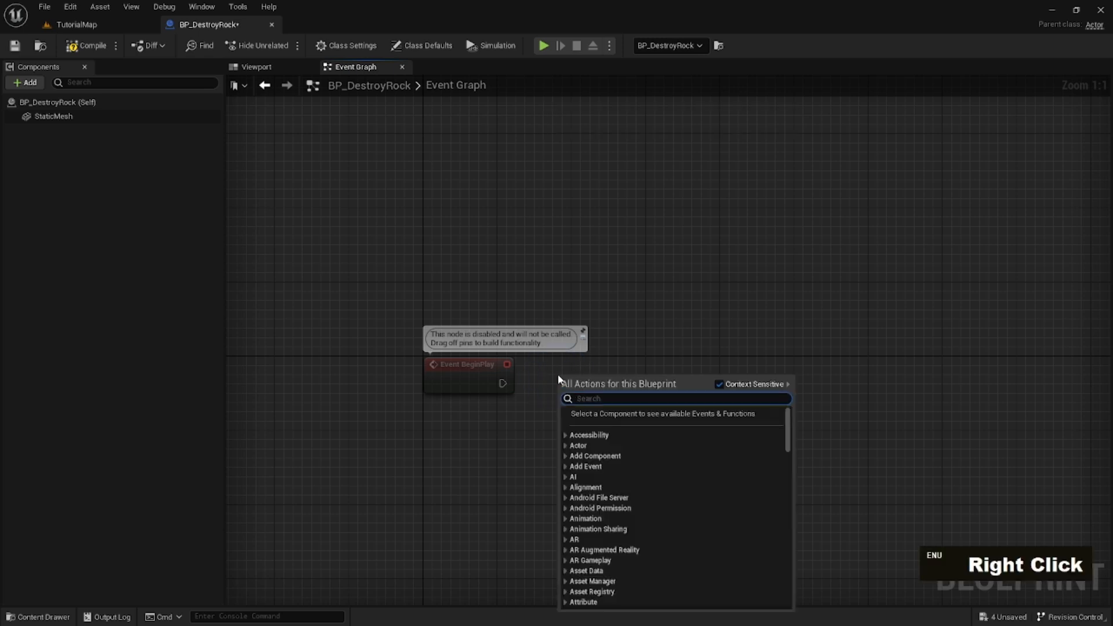
type("delay")
key("Return")
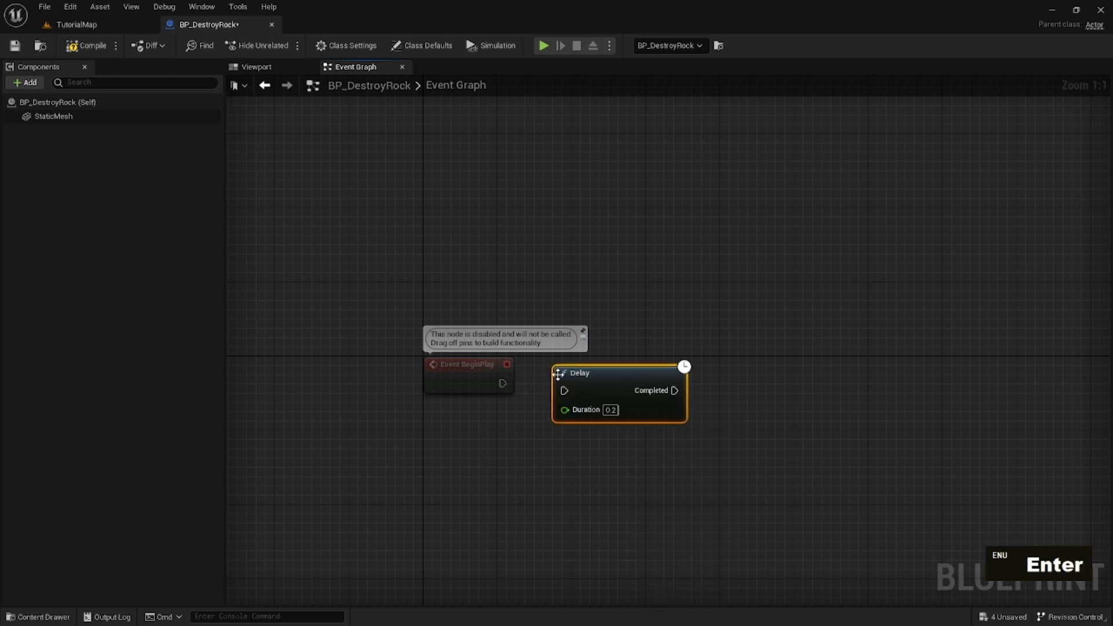
left_click(618, 365)
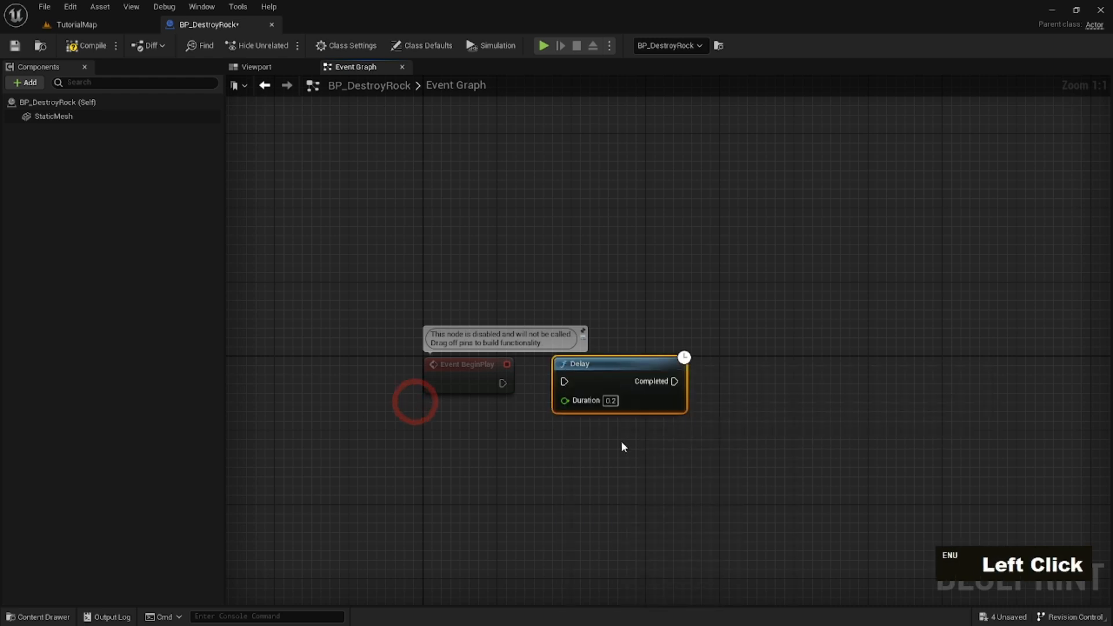
left_click(638, 447)
right_click_drag(495, 453, 533, 378)
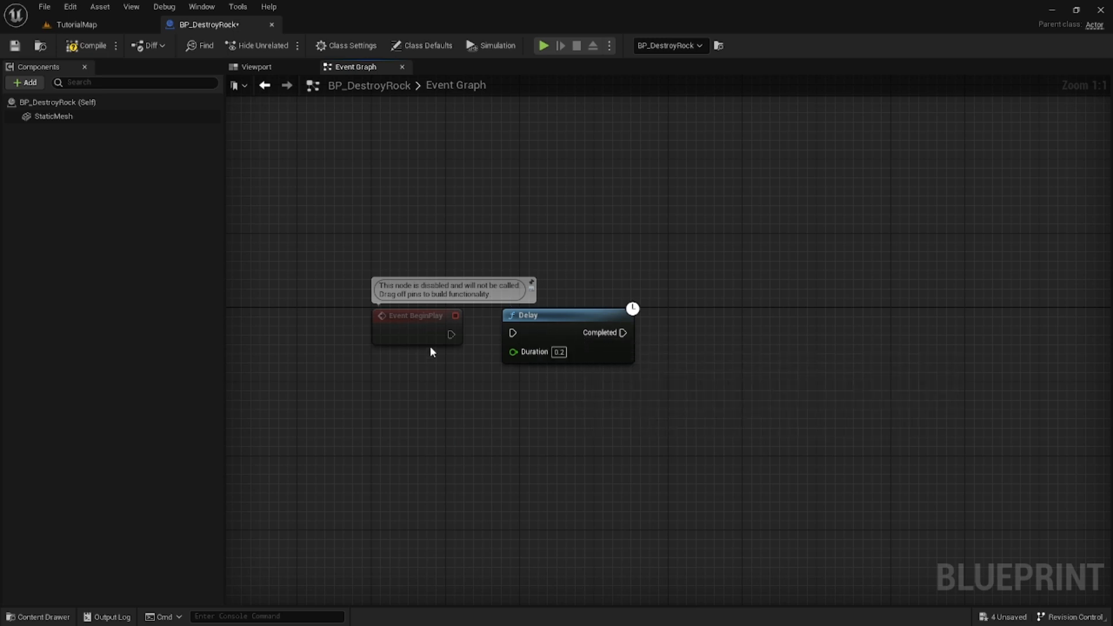
left_click_drag(452, 336, 512, 334)
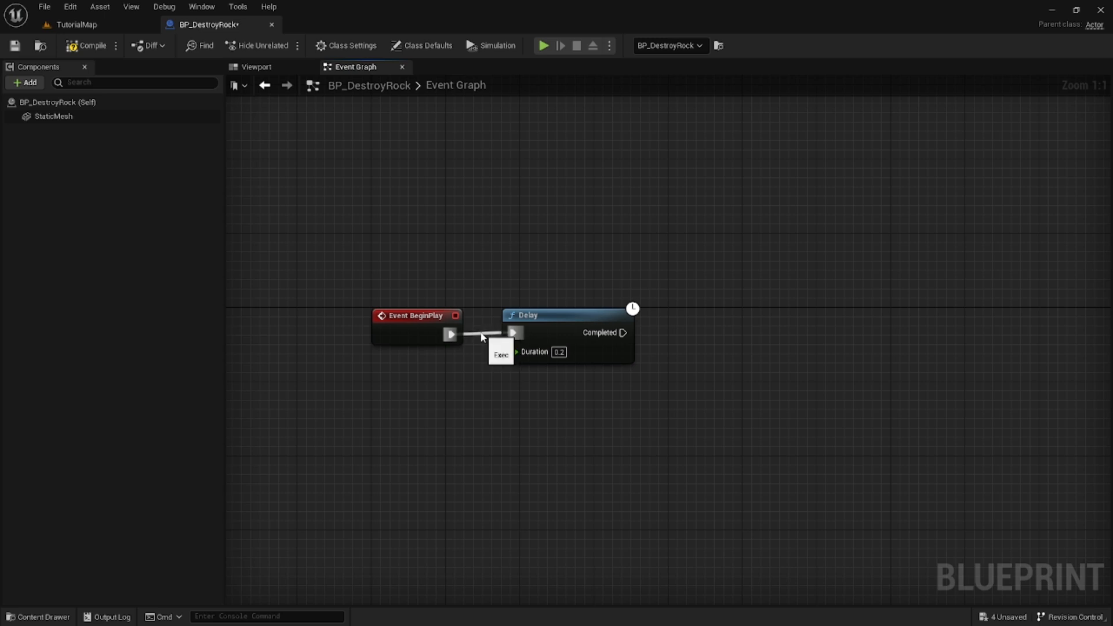
Set the Delay node's Duration to 3.0
right_click_drag(412, 245, 439, 219)
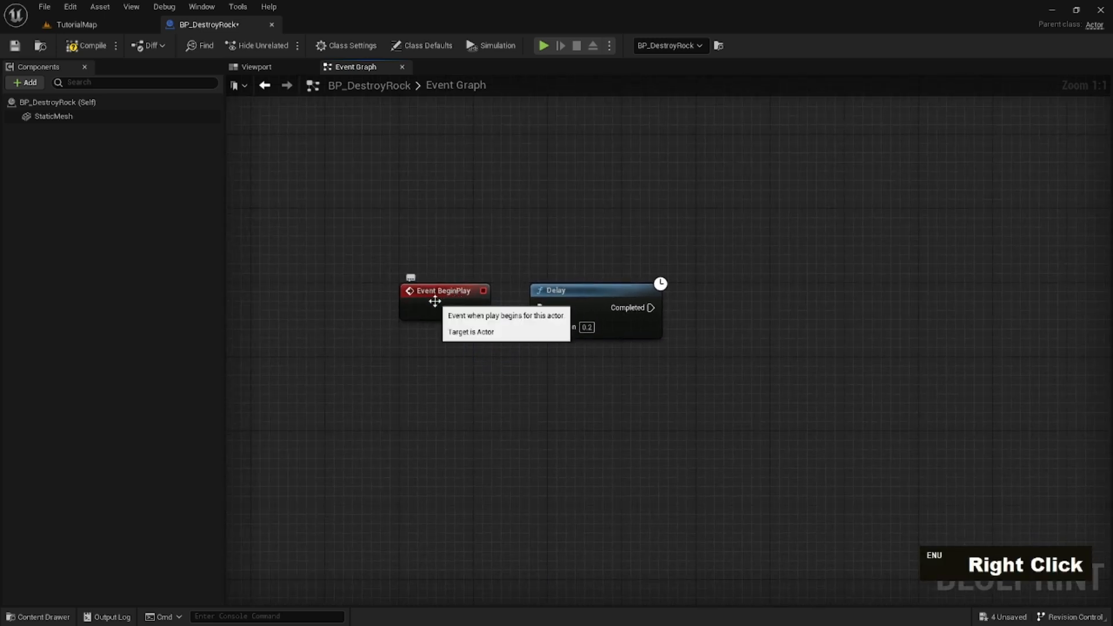
right_click_drag(651, 326, 457, 297)
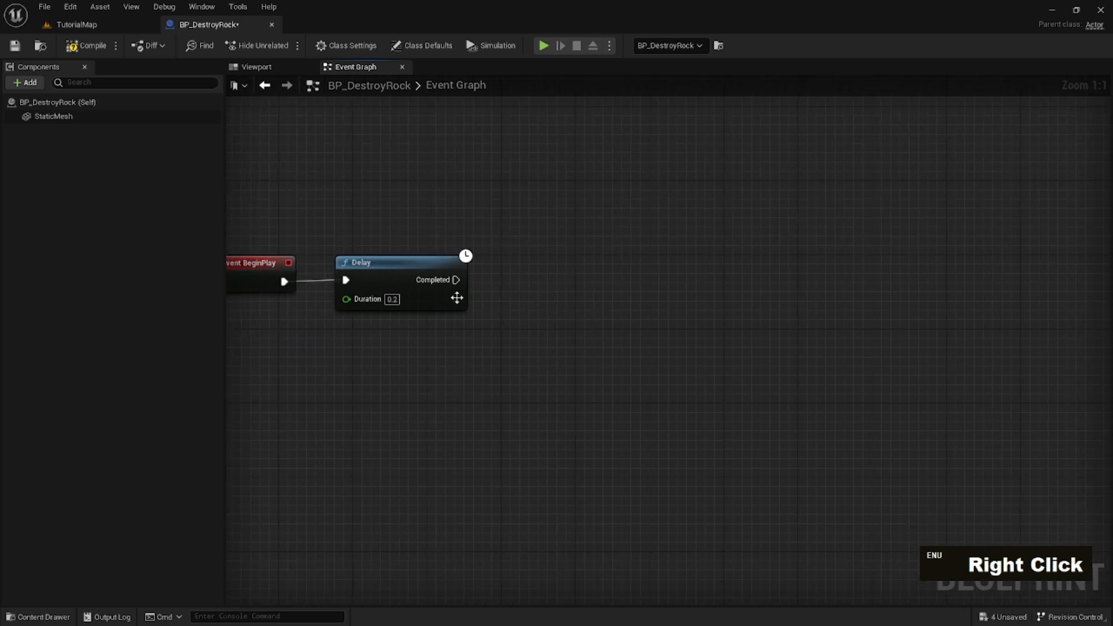
right_click_drag(608, 299, 677, 326)
right_click_drag(473, 340, 490, 341)
left_click(474, 327)
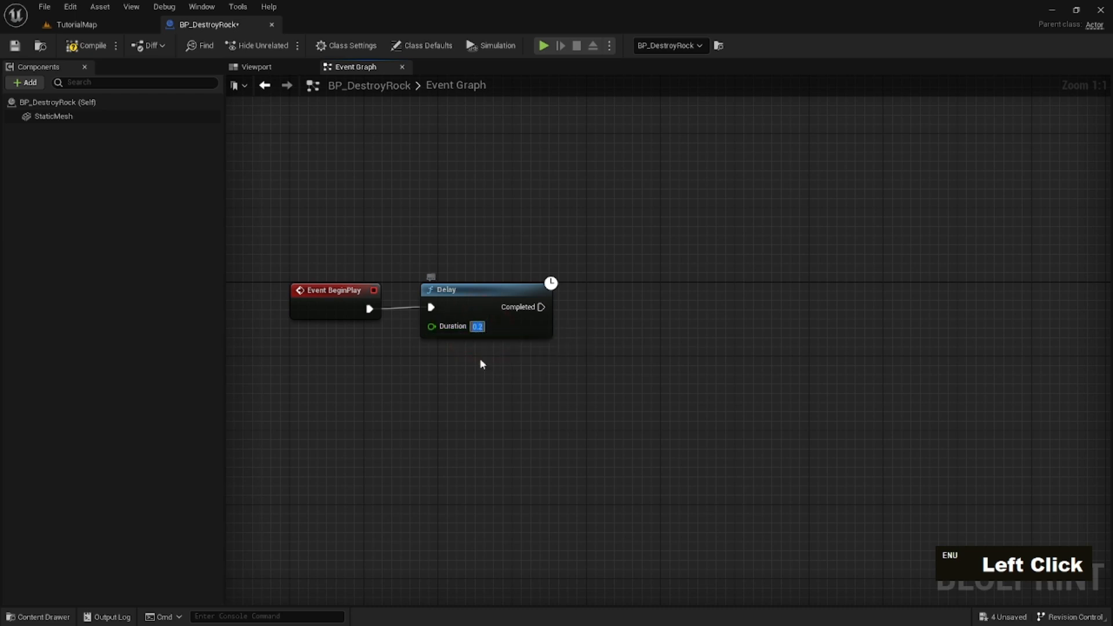
type("3")
left_click(492, 360)
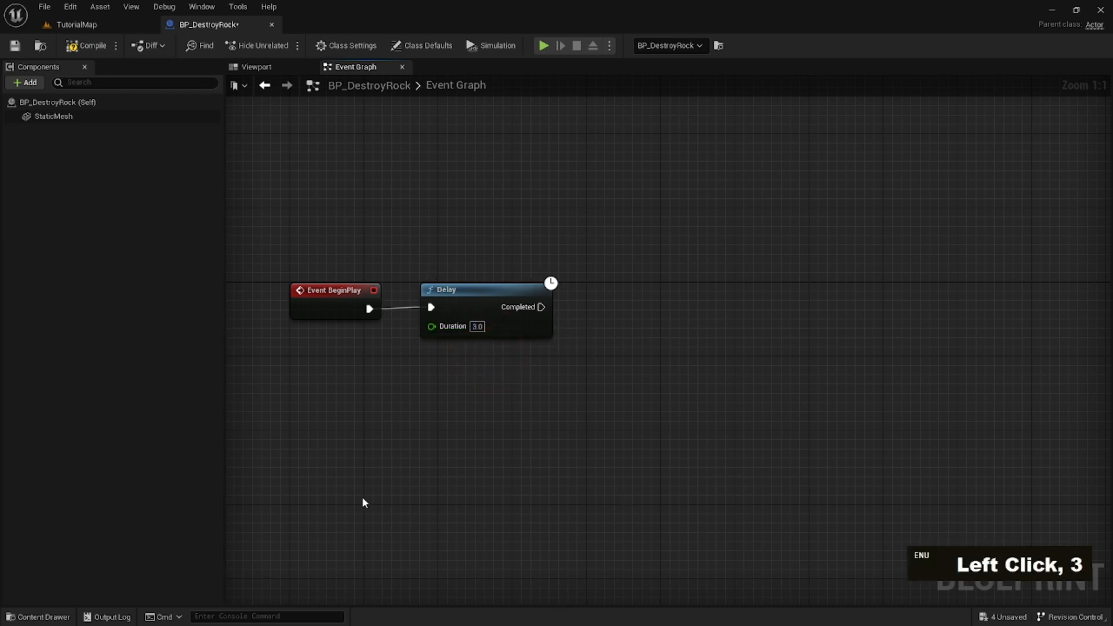
Add a Destroy Actor node after the Delay, level with it, and connect the Delay's Completed output to it
right_click_drag(541, 360, 408, 360)
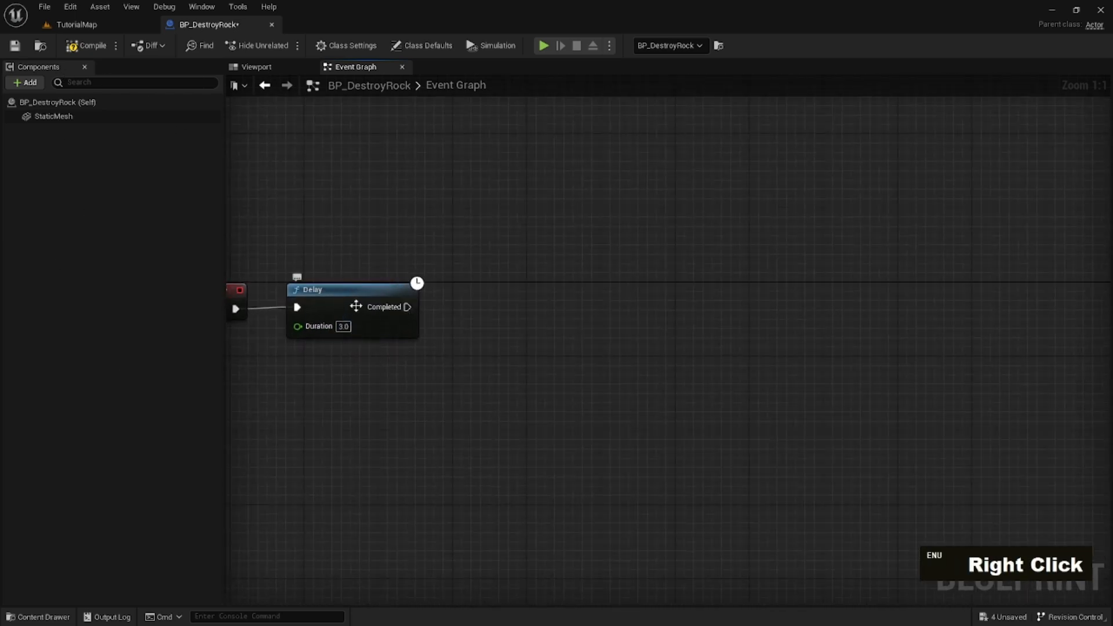
right_click_drag(380, 313, 437, 290)
right_click_drag(413, 229, 434, 233)
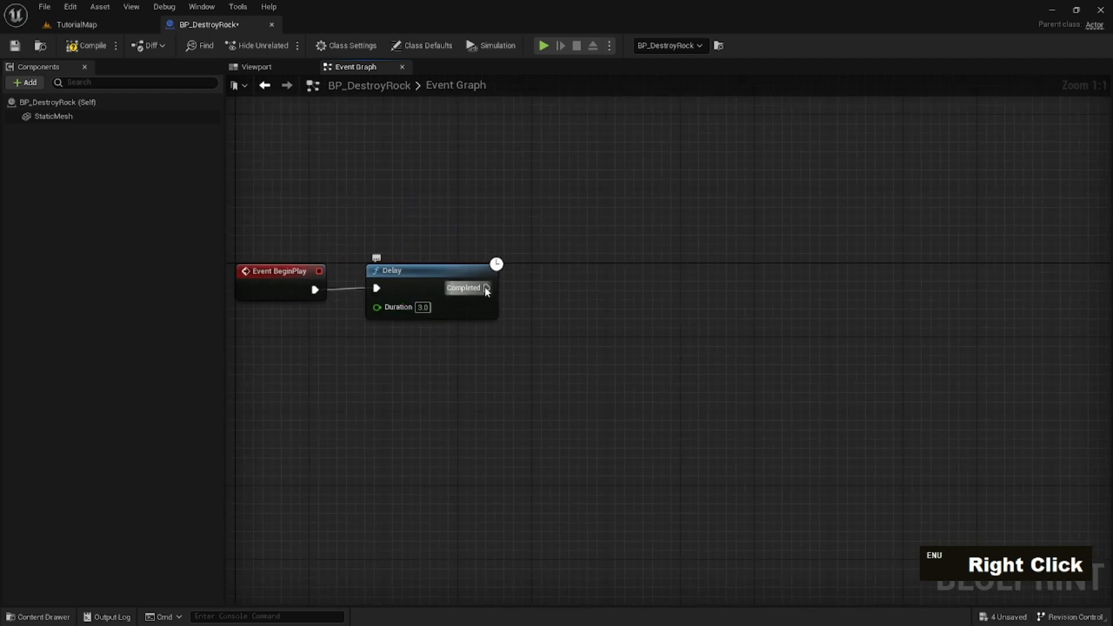
right_click_drag(485, 291, 434, 309)
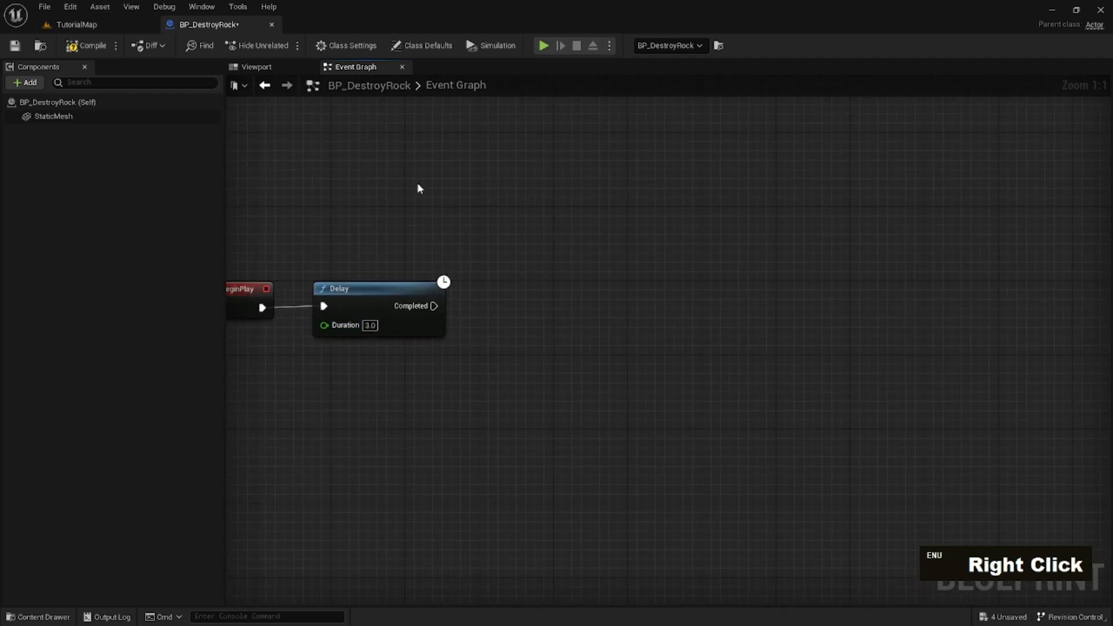
right_click(516, 291)
type("destroy")
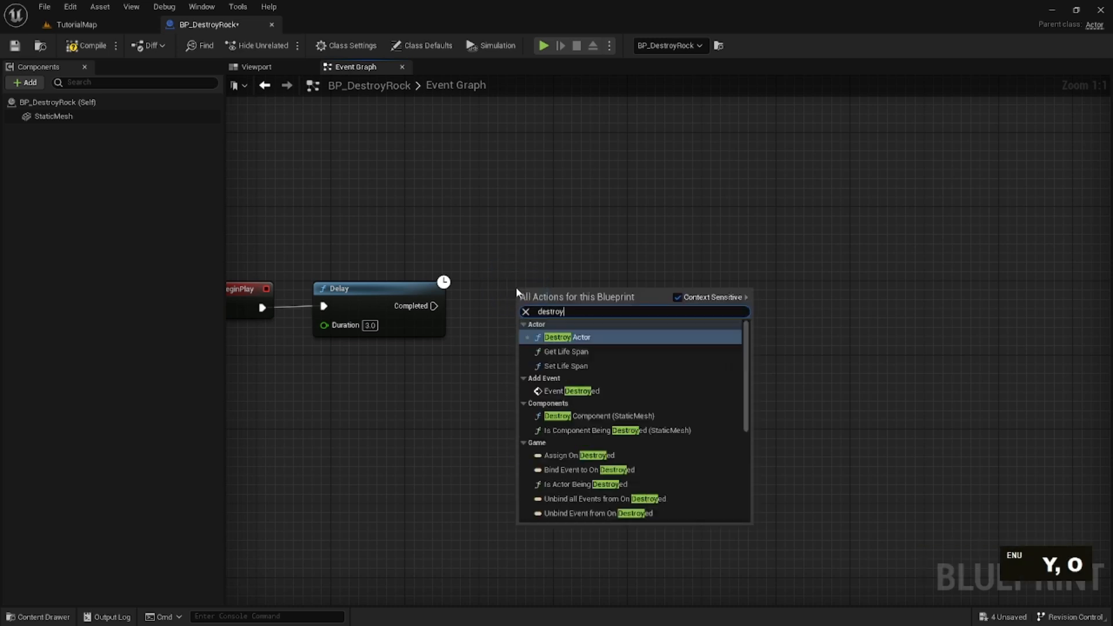
key("Return")
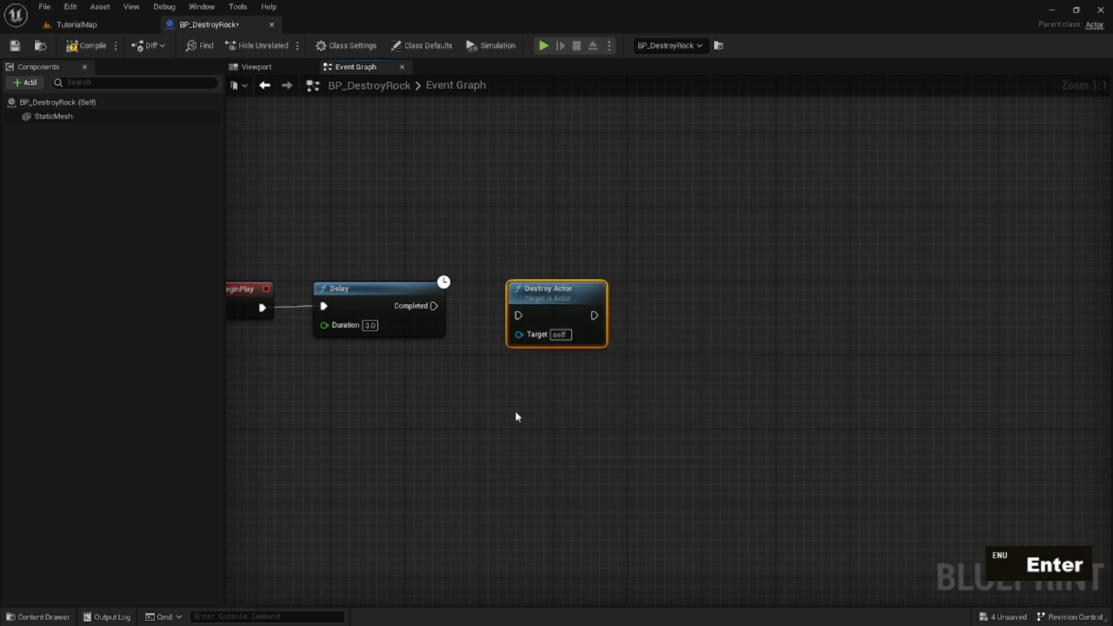
left_click_drag(434, 307, 548, 292)
left_click(475, 372)
Review the node chain from Event BeginPlay through Delay to Destroy Actor
right_click_drag(475, 372, 548, 400)
left_click_drag(289, 437, 705, 235)
left_click(713, 233)
right_click_drag(714, 233, 777, 281)
left_click_drag(325, 408, 367, 416)
left_click(775, 298)
left_click_drag(367, 416, 752, 266)
left_click(752, 266)
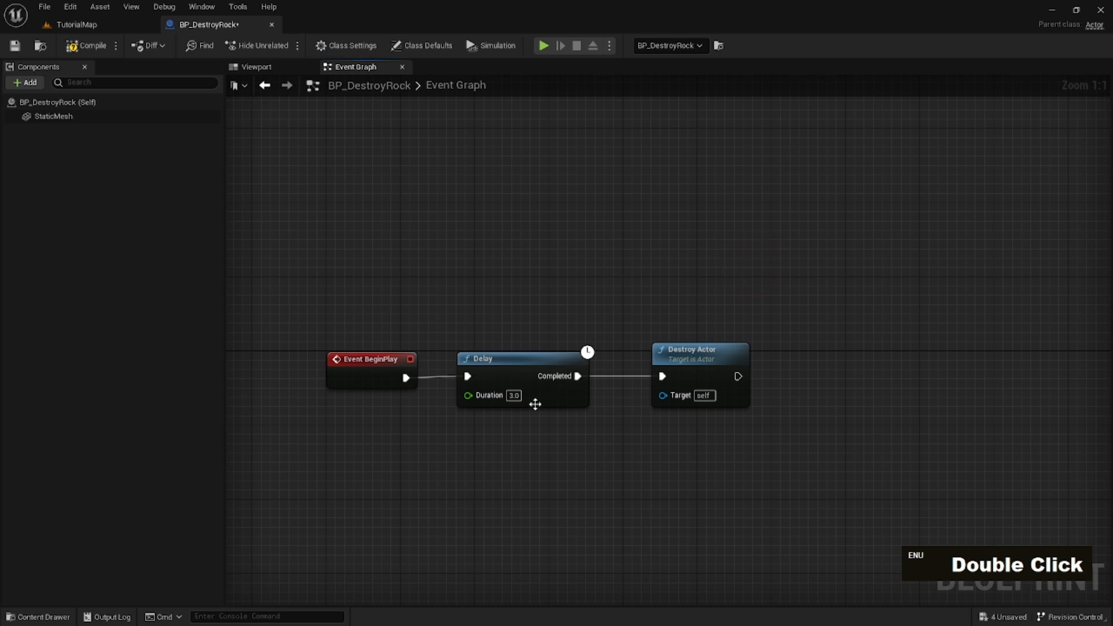
left_click_drag(305, 417, 730, 278)
double_click(820, 268)
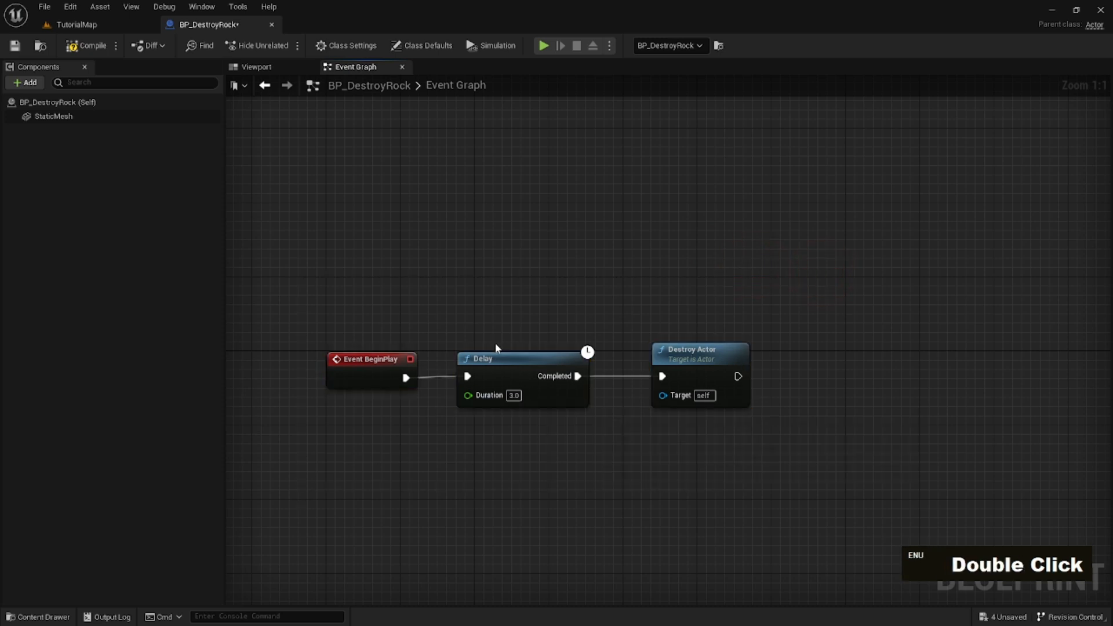
Compile and save BP_DestroyRock with its new event logic
left_click(87, 47)
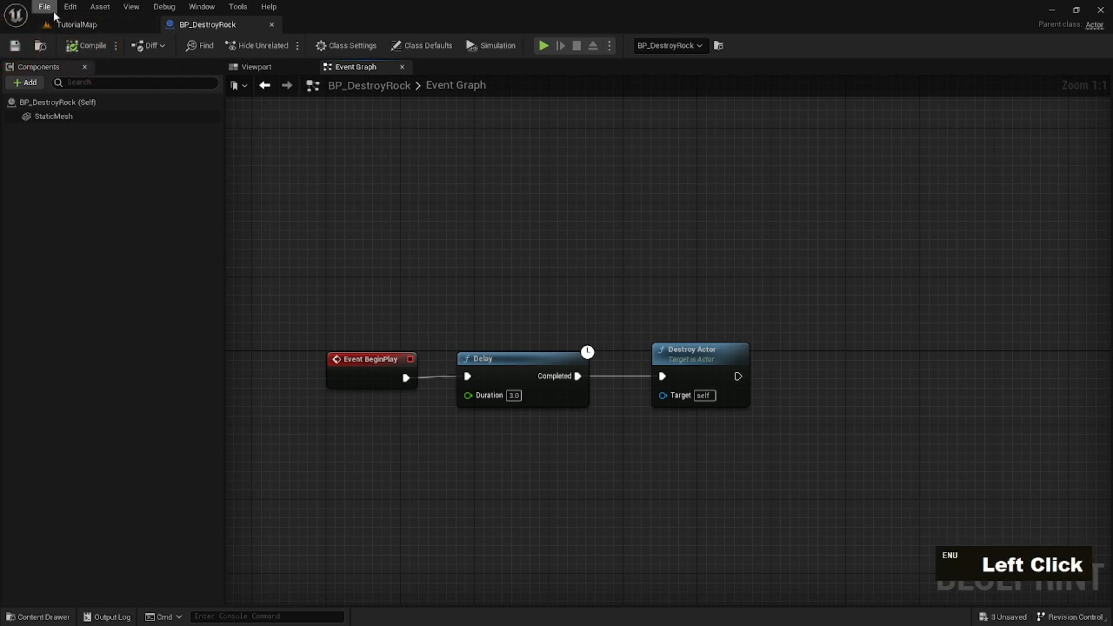
Return to TutorialMap and show BP_DestroyRock's Event Graph in a smaller floating window over the level, with all three nodes in view
left_click(99, 26)
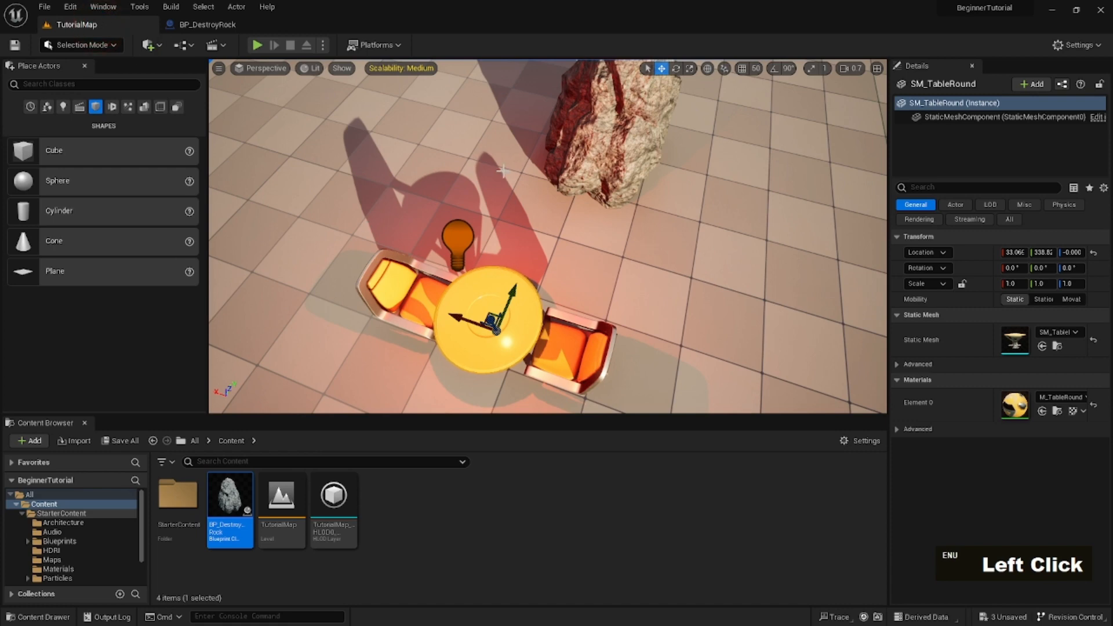
right_click_drag(563, 254, 591, 203)
key("s")
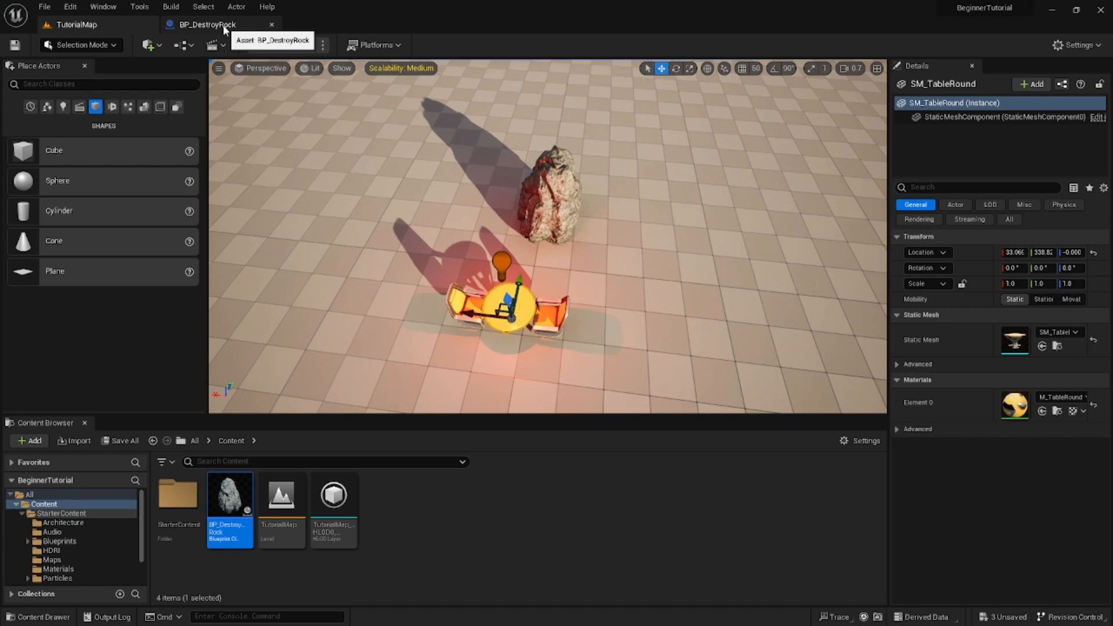
left_click_drag(224, 31, 516, 180)
left_click_drag(927, 446, 1097, 603)
right_click_drag(840, 487, 893, 325)
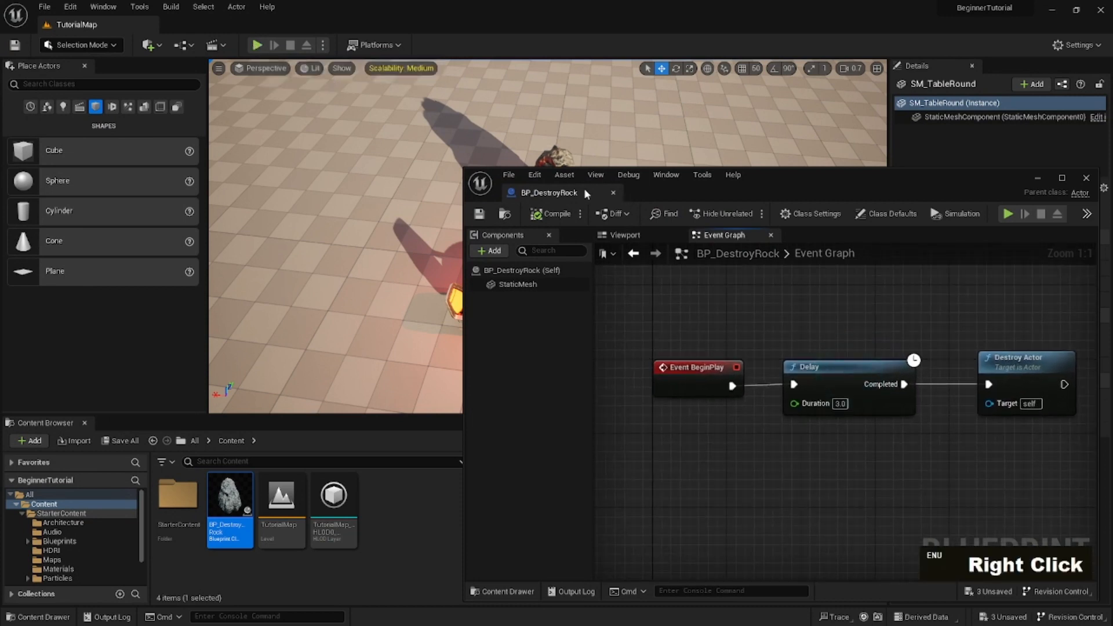
Play the level to watch the execution flow in the floating Event Graph, and close the BP_DestroyRock window
left_click(257, 45)
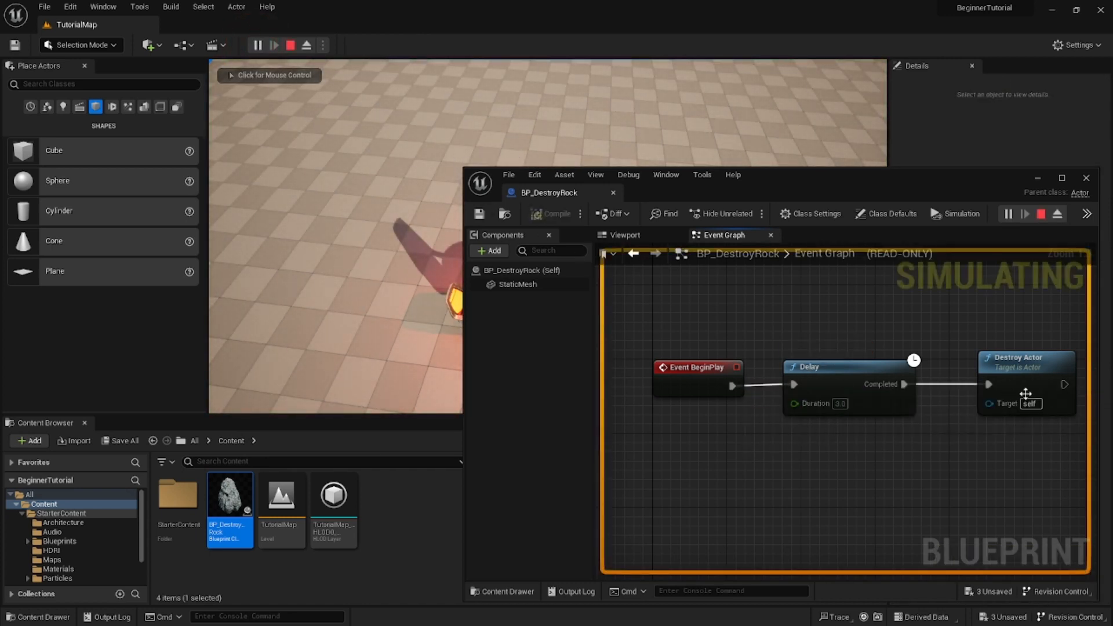
left_click_drag(799, 184, 563, 258)
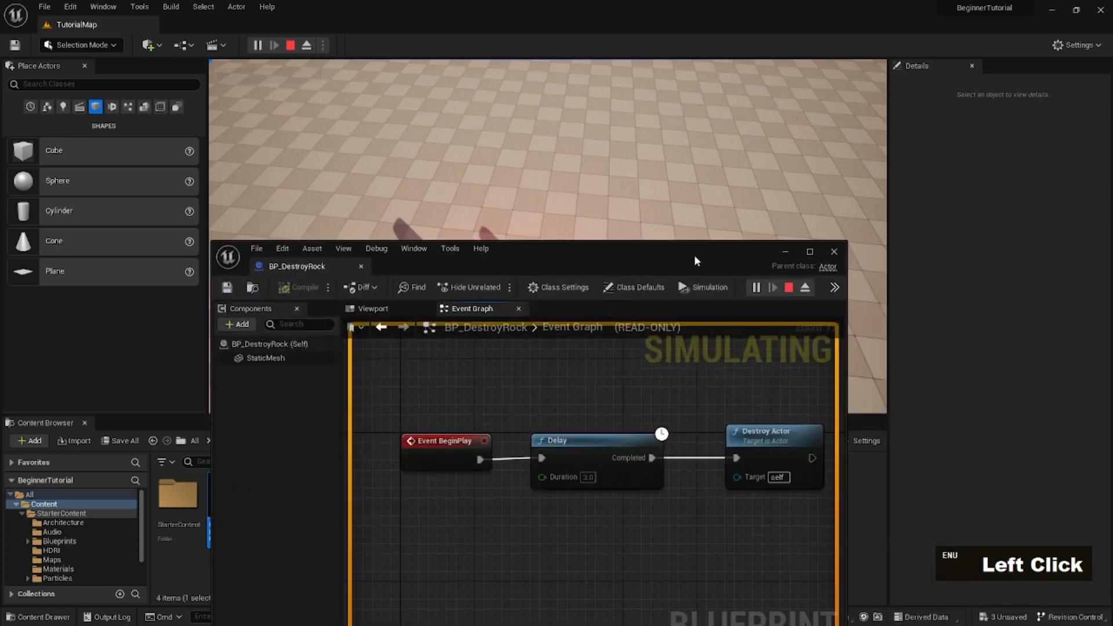
left_click(836, 256)
Stop the current play session and replay the level with an unobstructed viewport to watch the rock, ending that session too
left_click(290, 45)
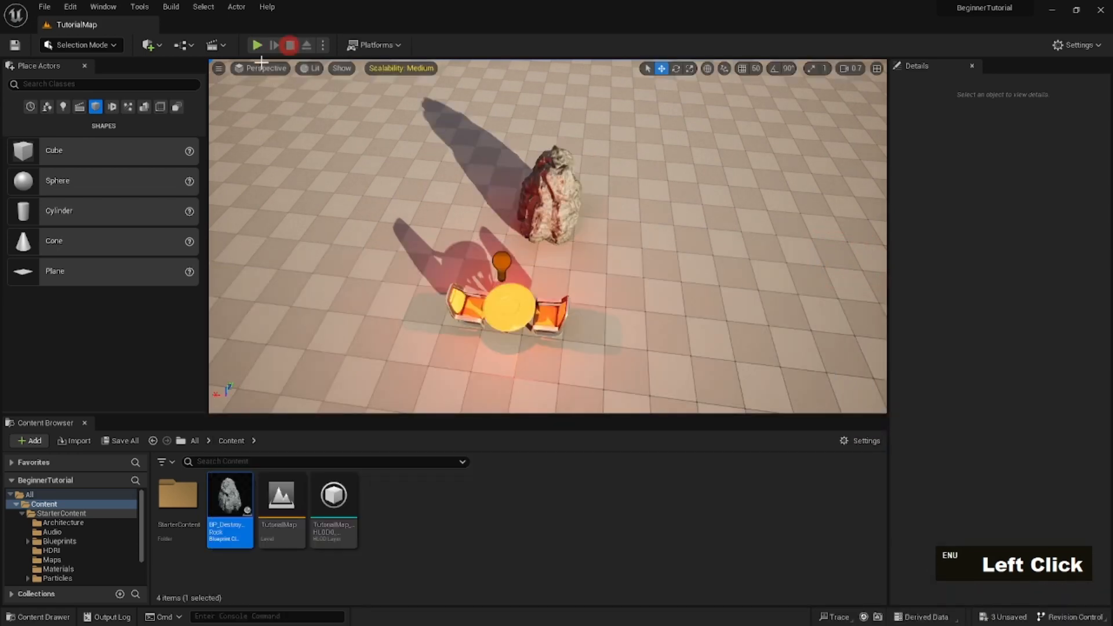
double_click(257, 45)
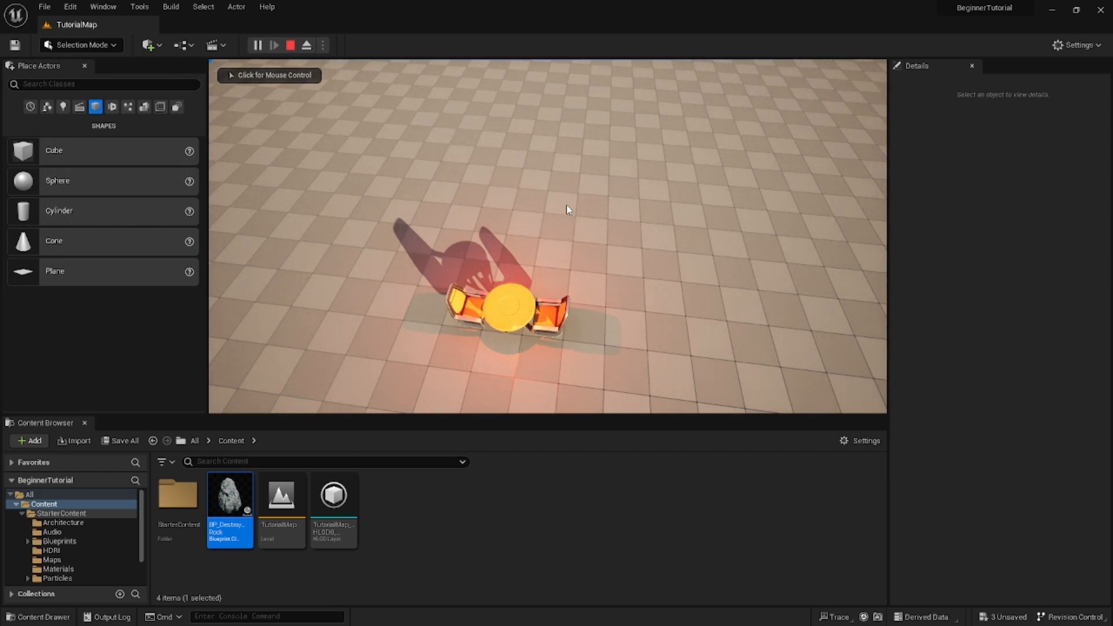
left_click(291, 44)
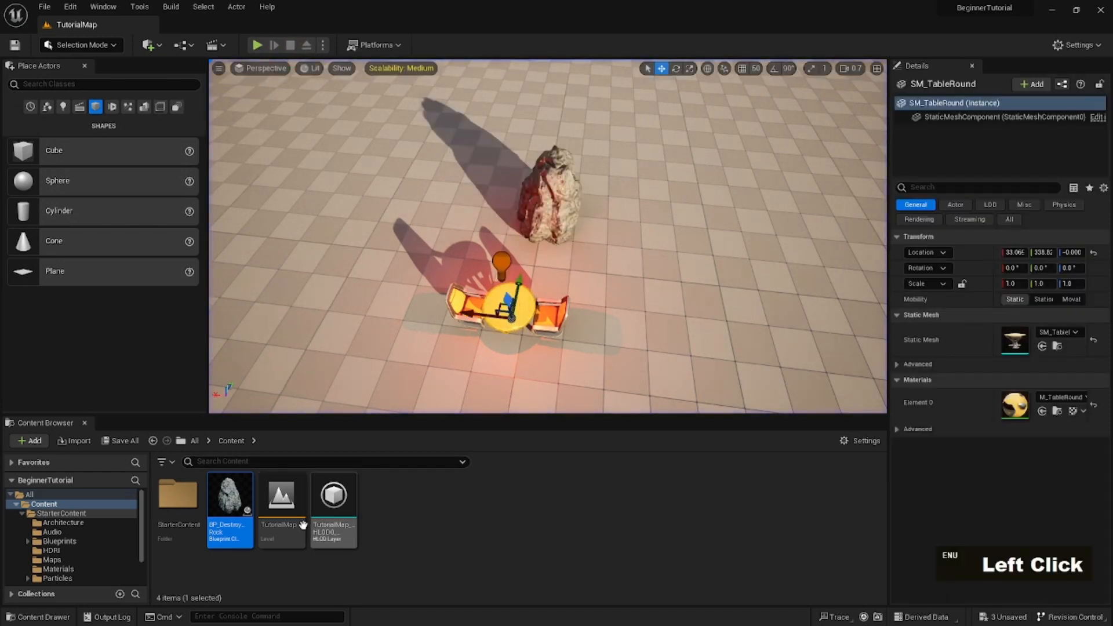
Place three more BP_DestroyRock instances around the existing rock and play-test the level with all four
left_click_drag(230, 499, 676, 230)
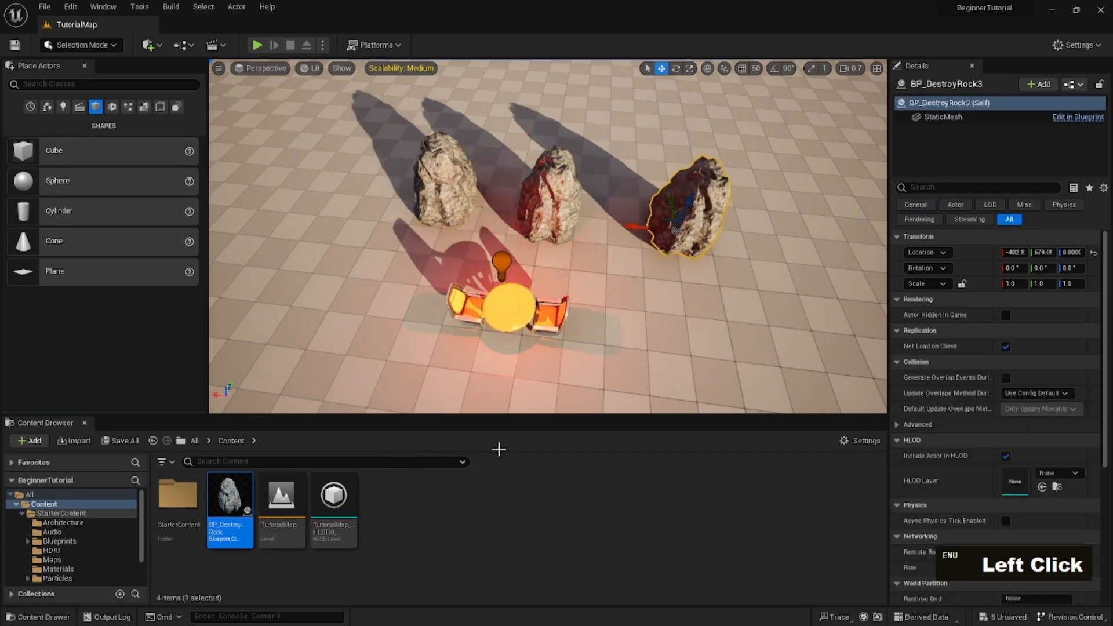
left_click_drag(234, 537, 587, 140)
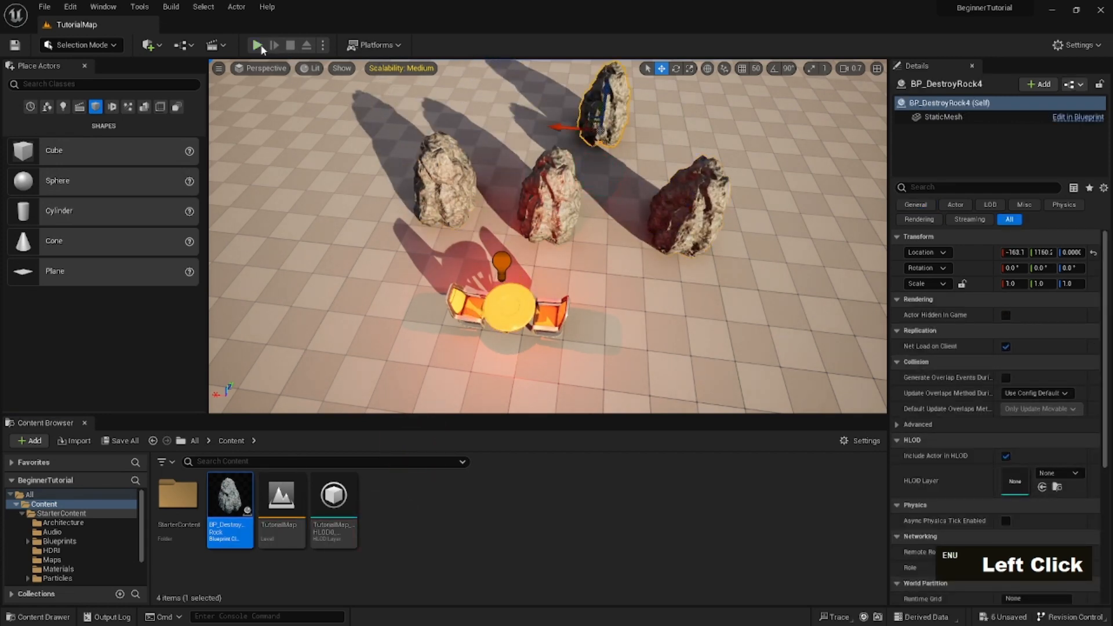
left_click(257, 45)
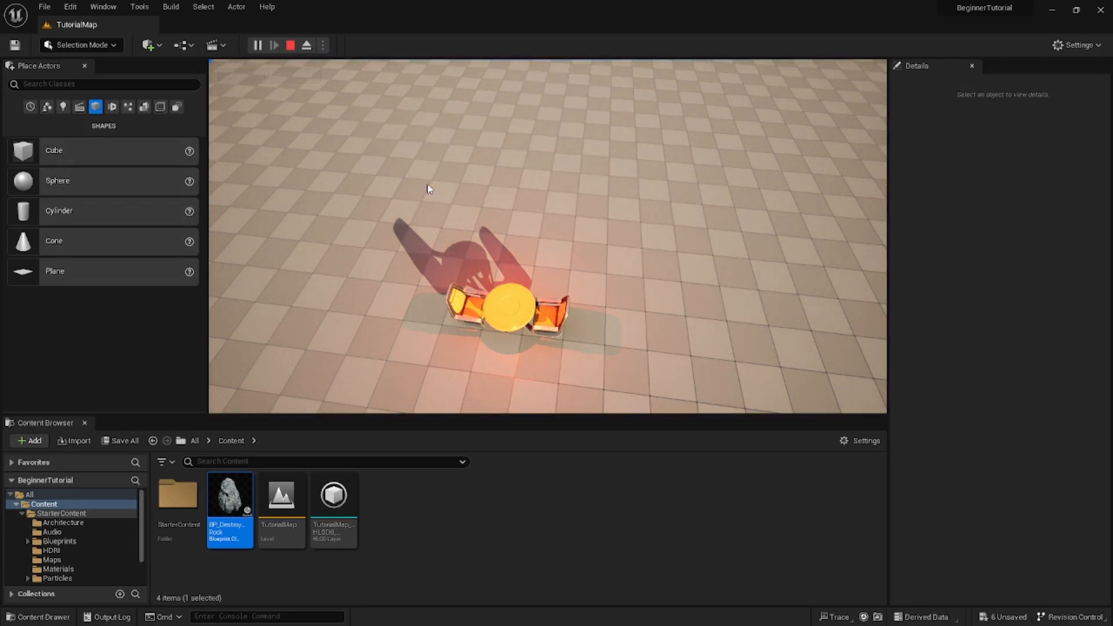
left_click(290, 44)
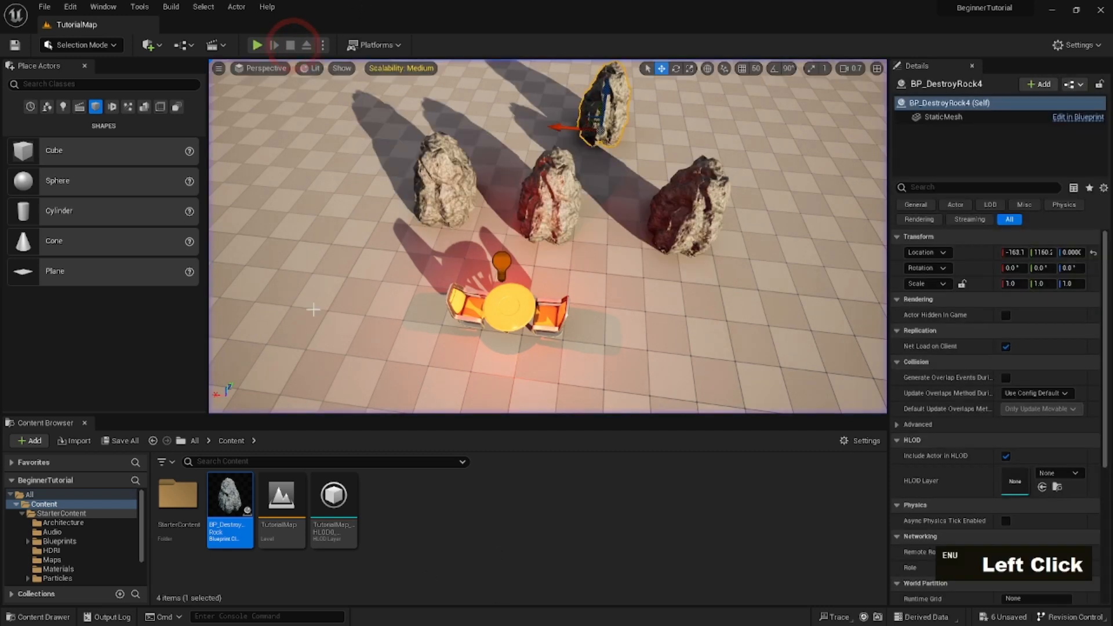
Delete the three extra rocks from the level, keeping only the original one behind the table
double_click(440, 173)
key("Delete")
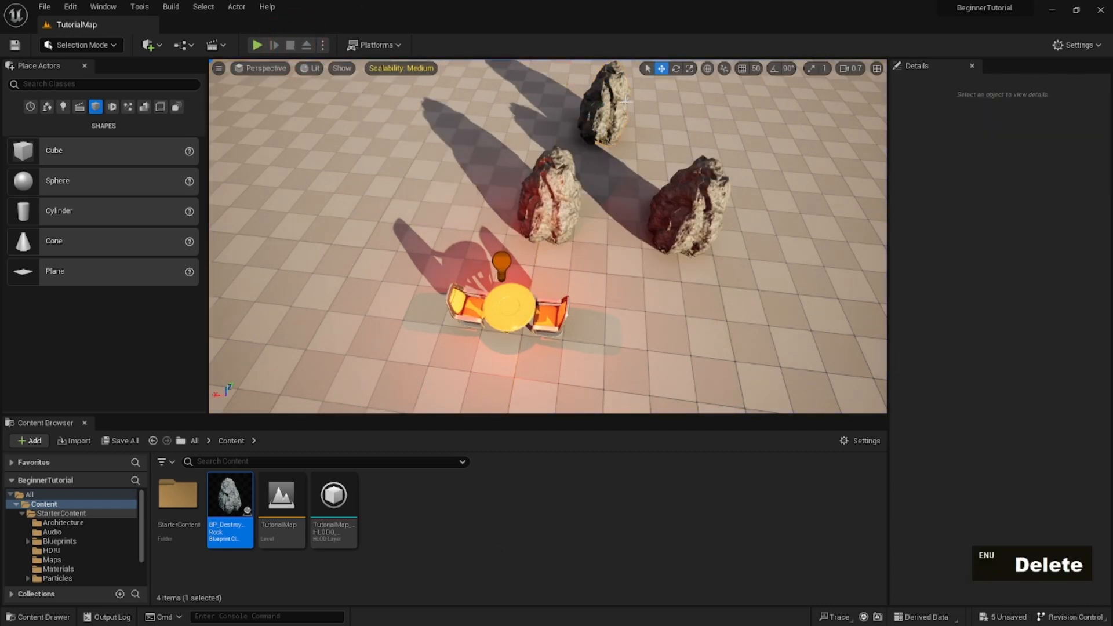
left_click(623, 102)
key("Delete")
left_click(708, 226)
key("Delete")
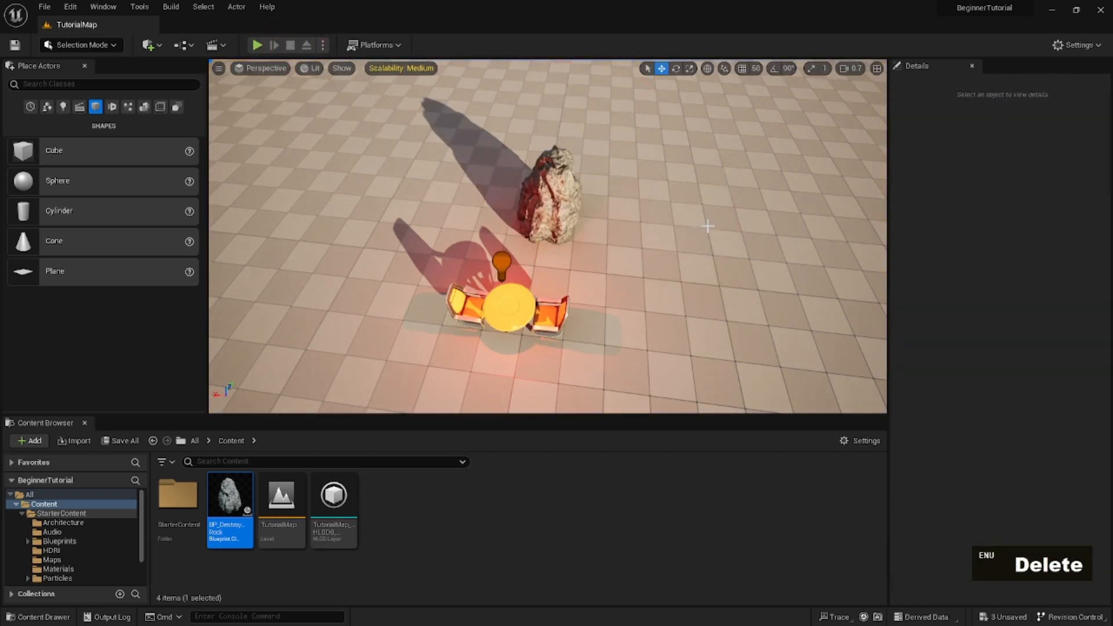